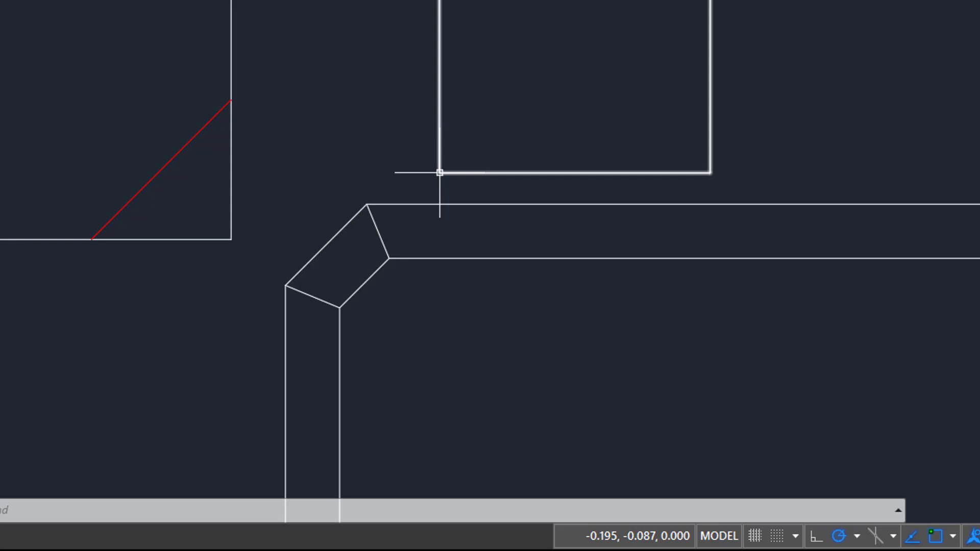
Step: Examine the factory floor plan drawing from corner details to full layout, then save it
scroll(495, 87, "up", 4)
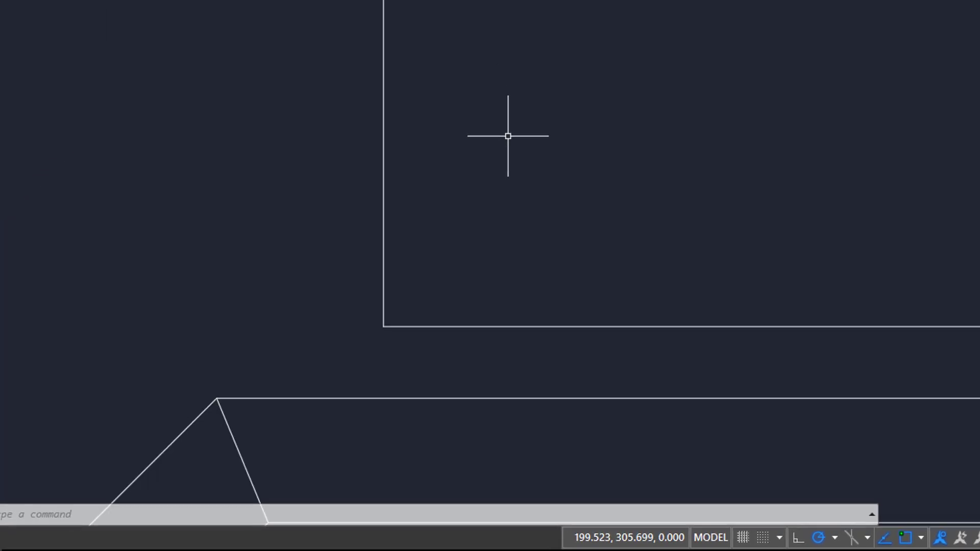
scroll(506, 84, "down", 2)
scroll(554, 287, "down", 12)
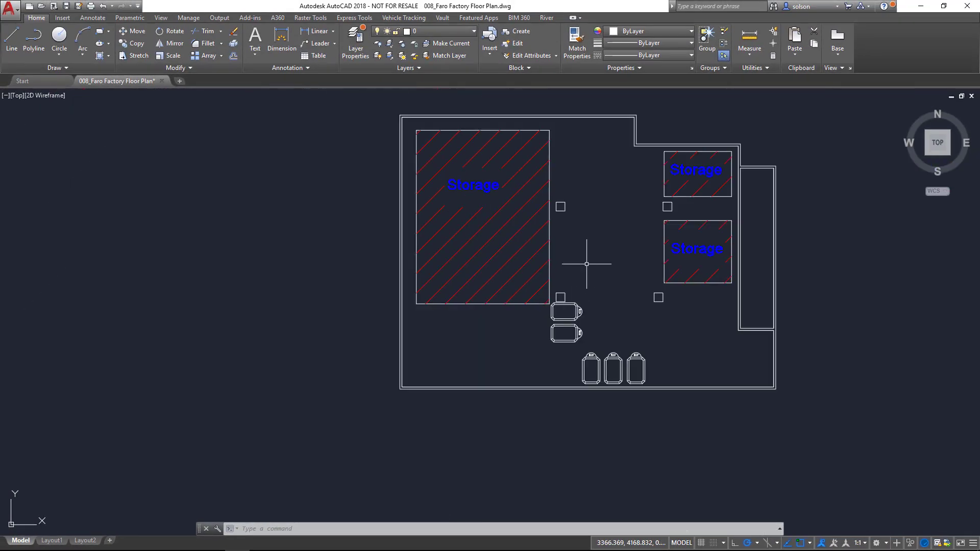
scroll(398, 388, "up", 5)
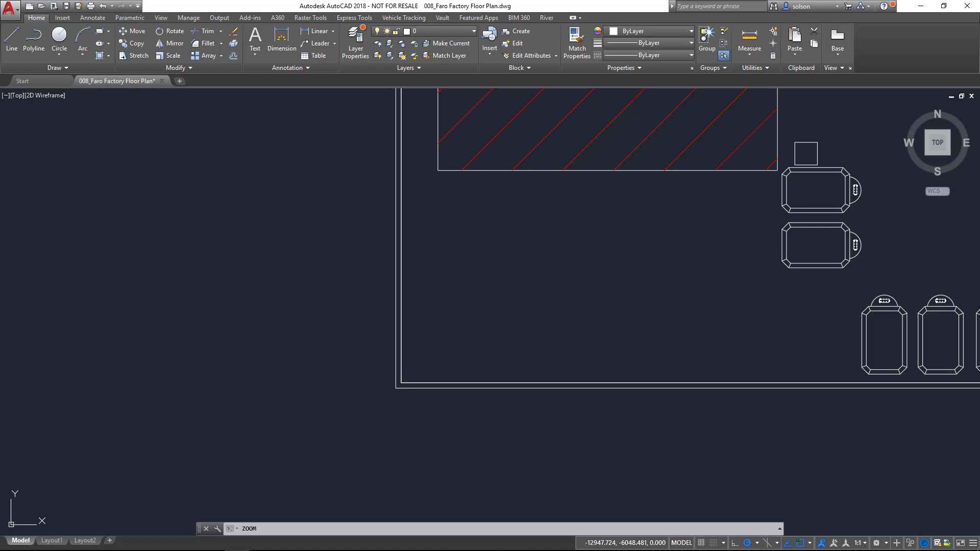
middle_click(503, 306)
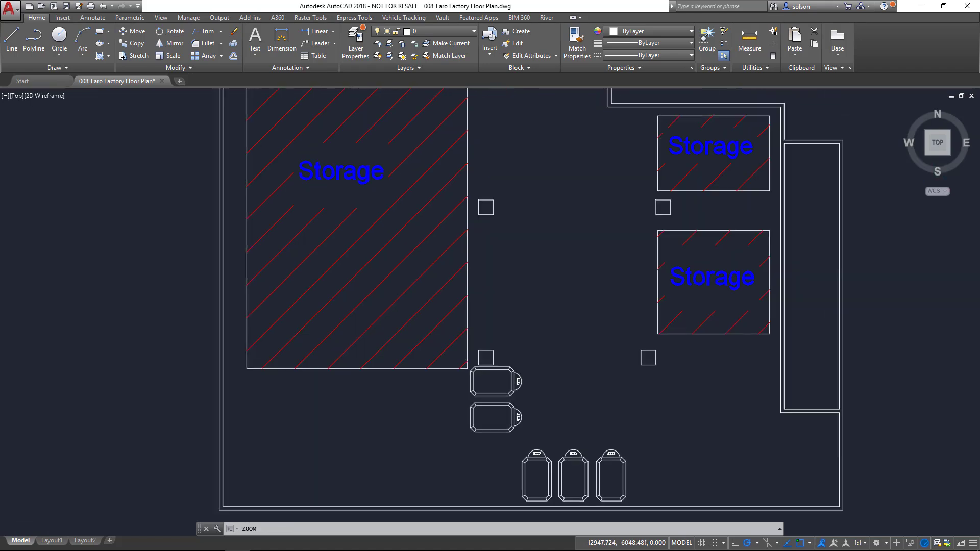
left_click(66, 6)
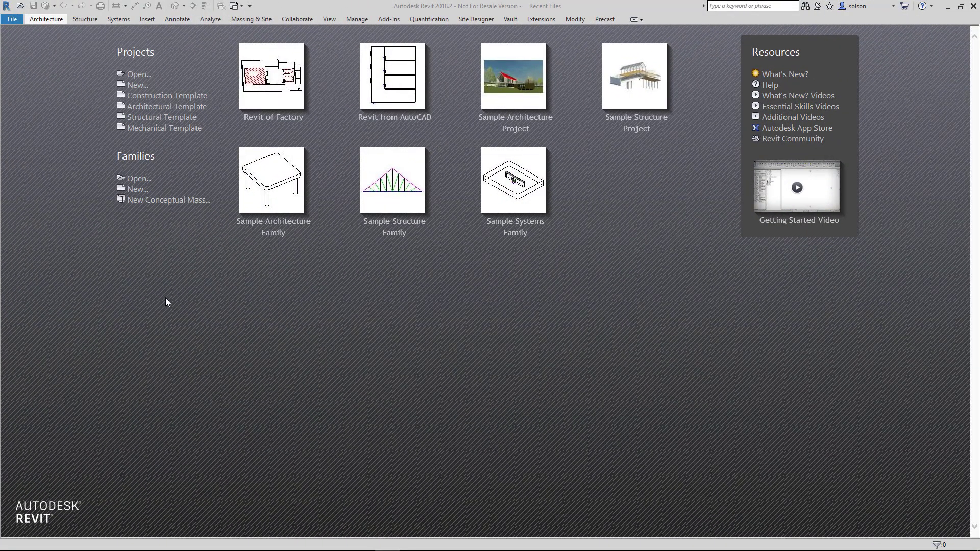
Step: Switch to Revit and create a new project from the Architectural Template
left_click(189, 110)
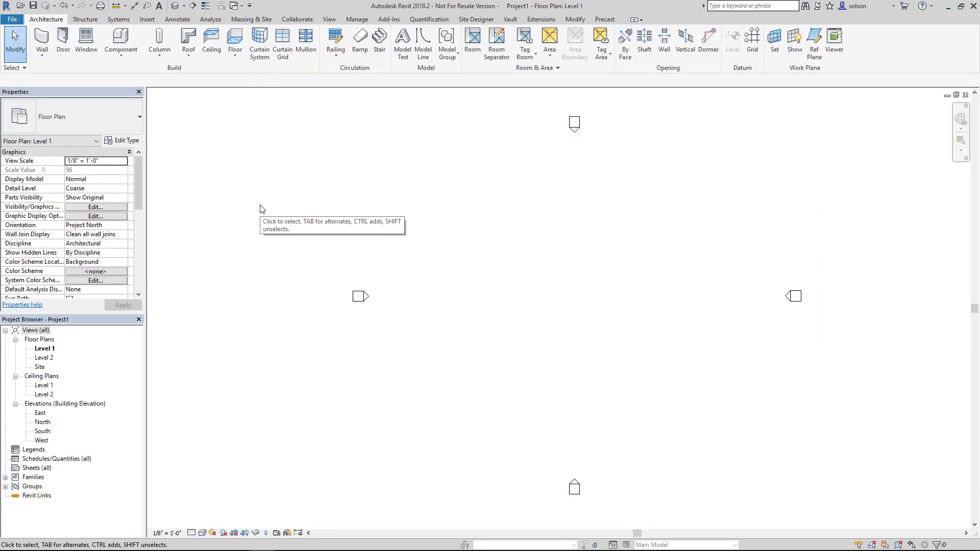
Step: Link 008_Faro Factory Floor Plan.dwg from D:, It's A CAD World, Floor Plans to 3D, positioned Auto - Origin to Origin at Level 1
left_click(147, 19)
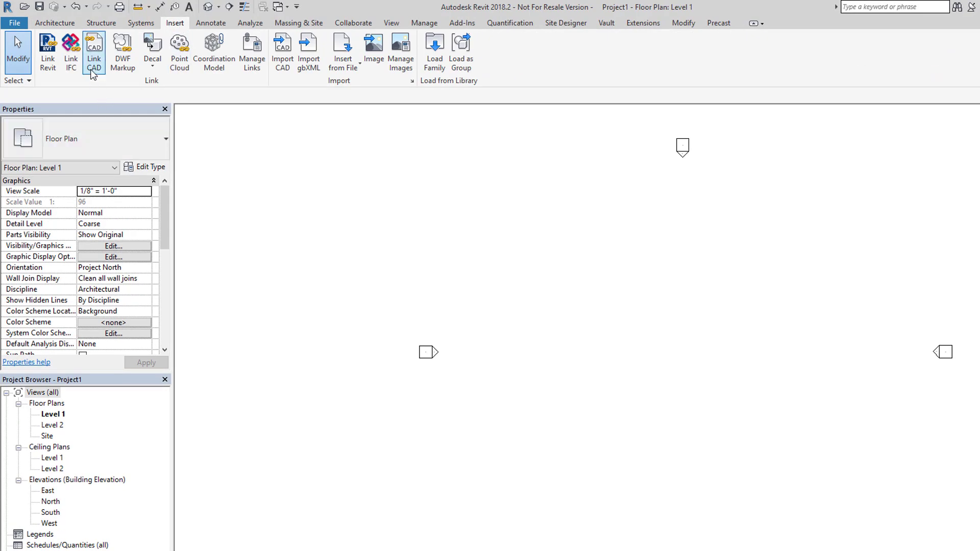
left_click(93, 70)
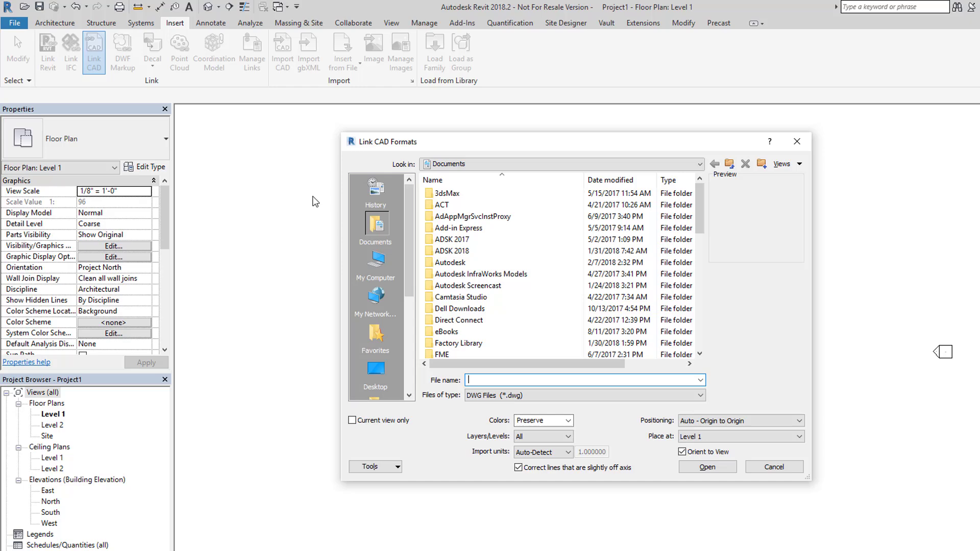
left_click(466, 164)
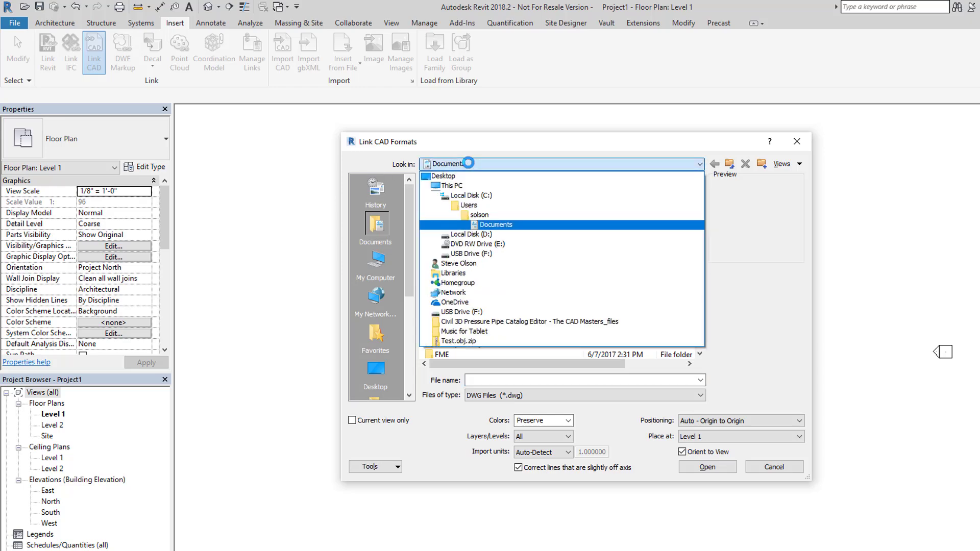
left_click(475, 234)
scroll(463, 310, "down", 2)
scroll(464, 310, "down", 1)
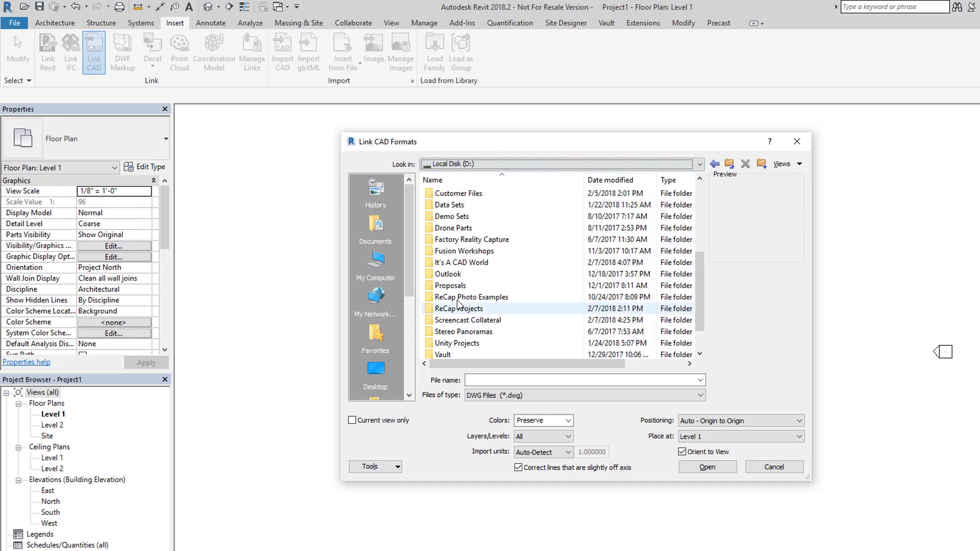
double_click(498, 262)
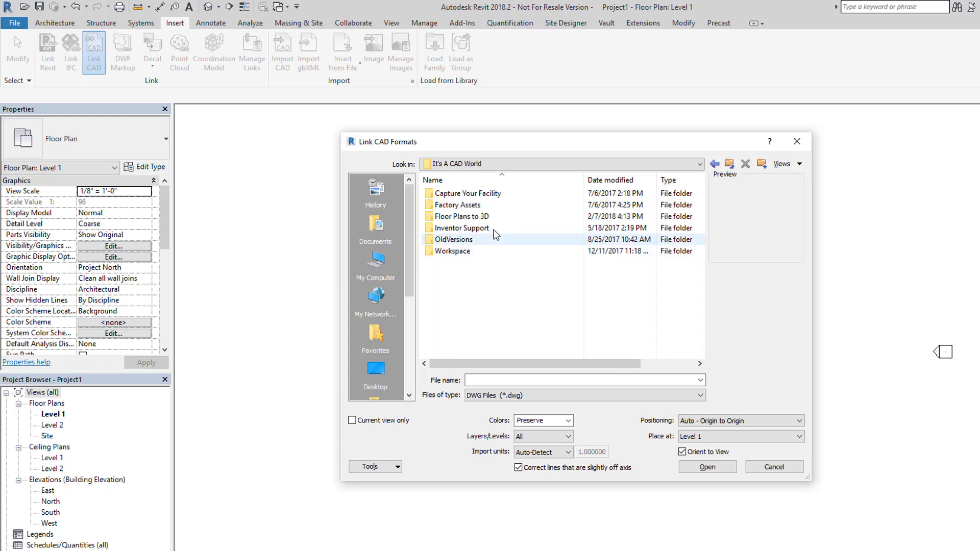
double_click(464, 216)
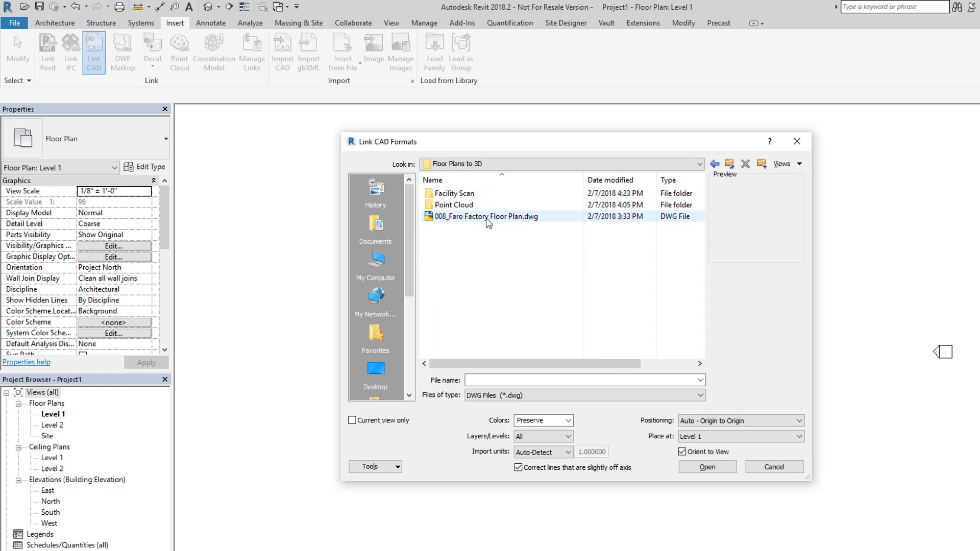
left_click(483, 220)
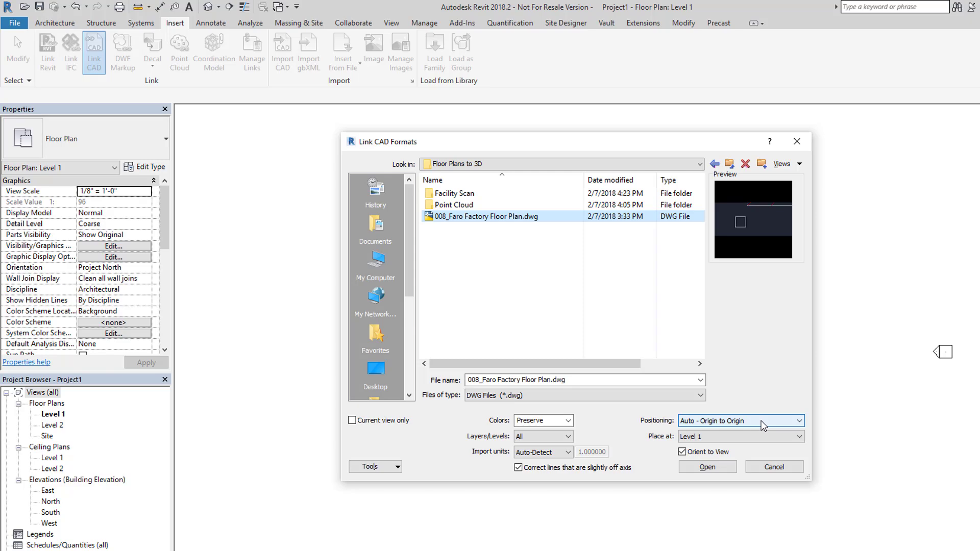
left_click(715, 463)
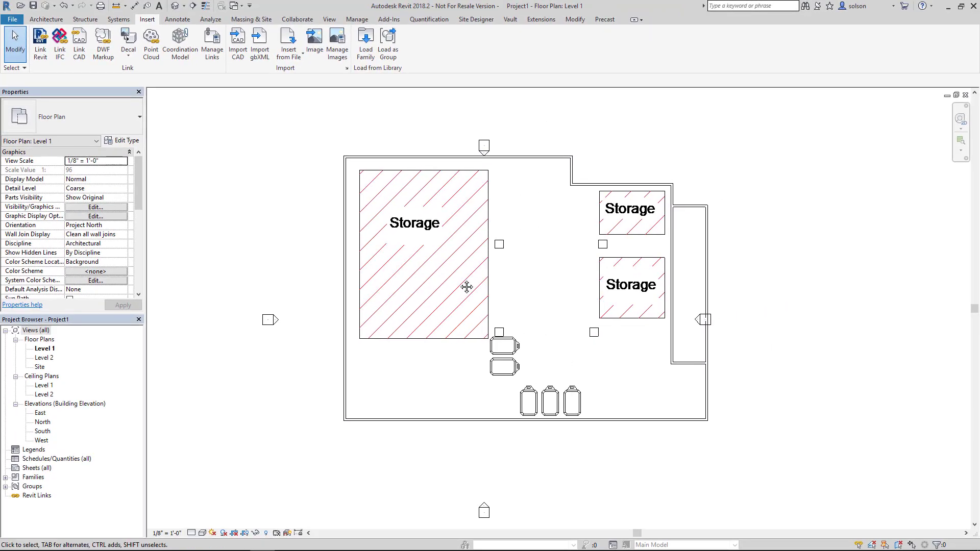
middle_click_drag(453, 254, 461, 267)
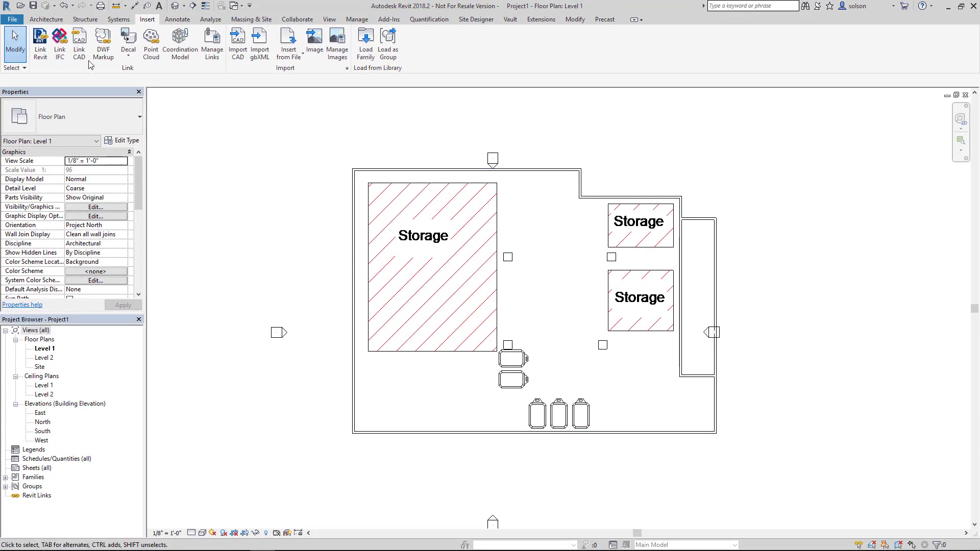
Step: Save the project as "Facility Revit Model" in the Floor Plans to 3D folder
left_click(33, 6)
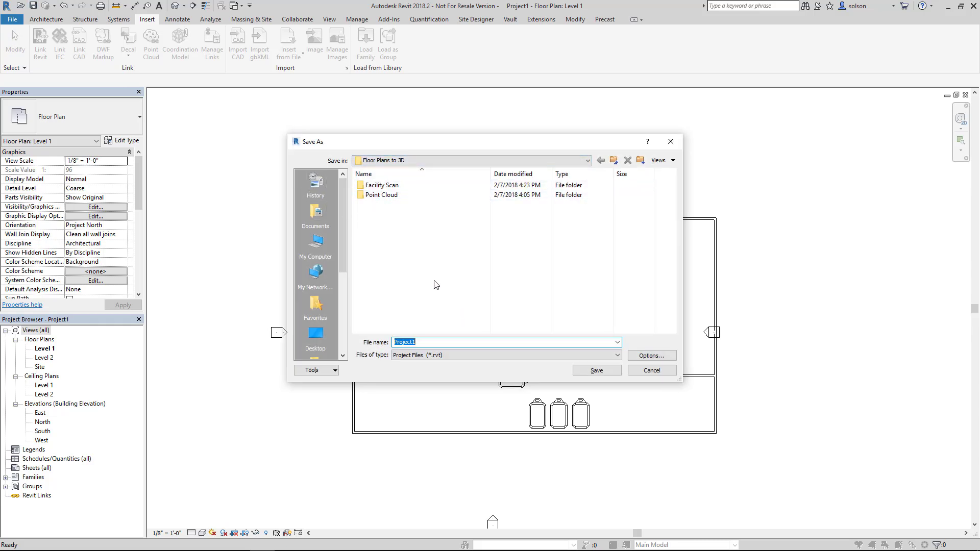
key("BackSpace")
type("F")
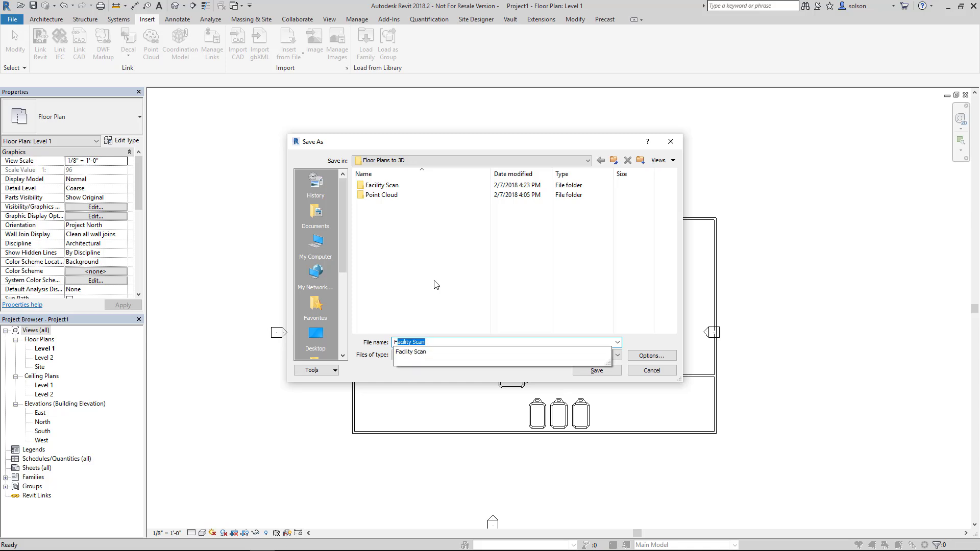
type("acility Revit Model")
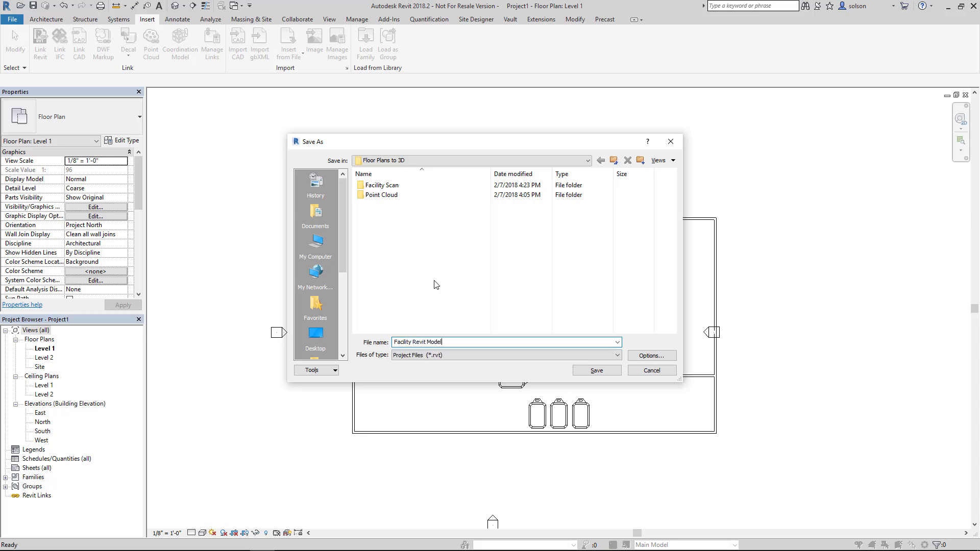
key("Return")
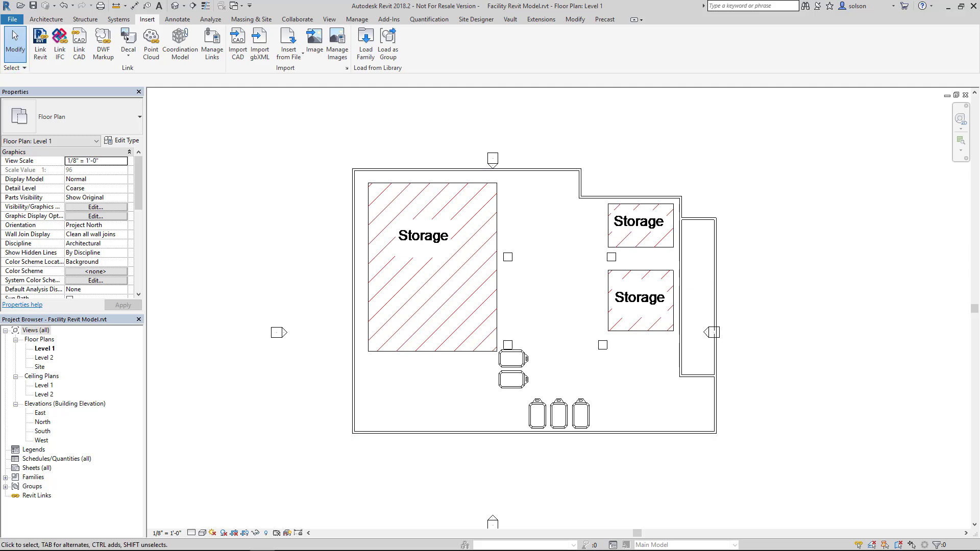
Step: Start the Wall tool with the Generic - 8" type and set its location line to Finish Face: Interior
middle_click_drag(334, 209, 322, 239)
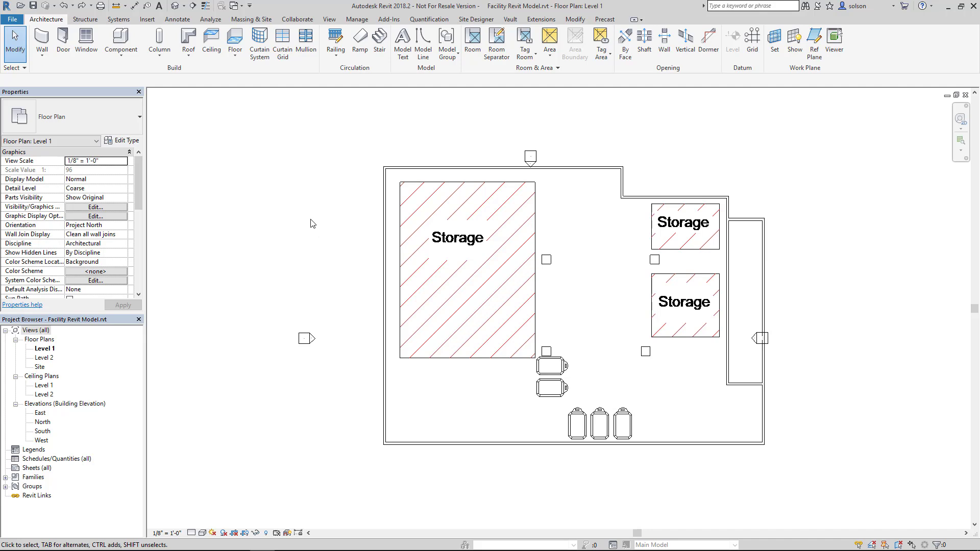
middle_click_drag(312, 223, 308, 253)
left_click(41, 36)
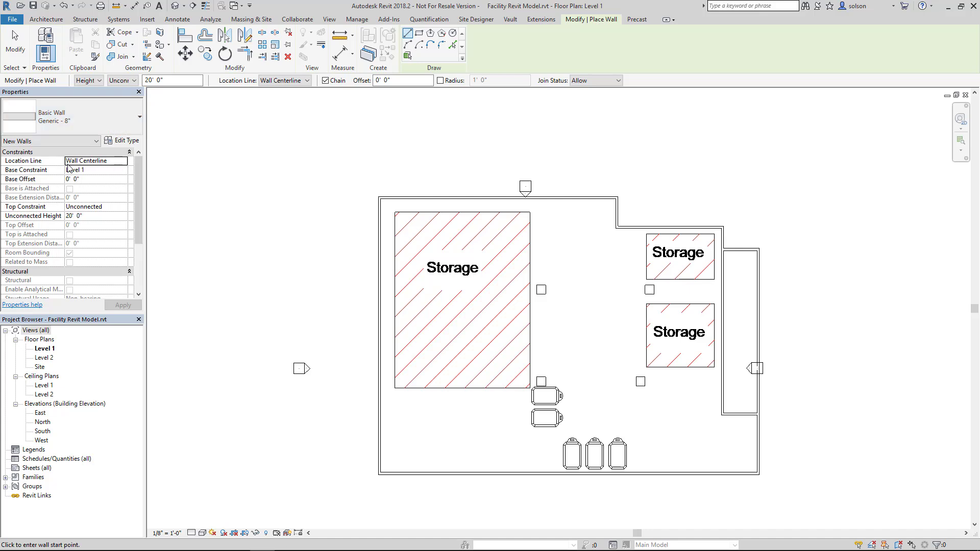
left_click(117, 162)
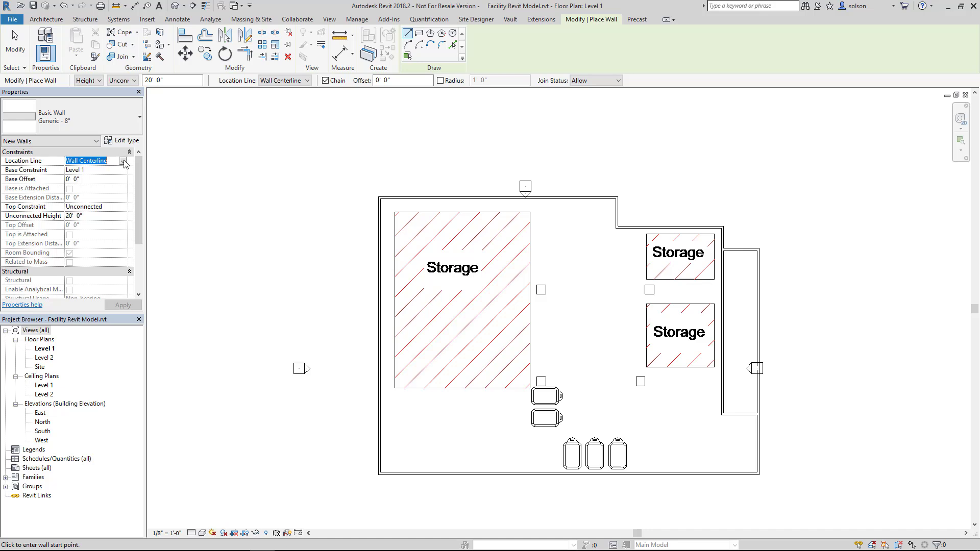
left_click(123, 161)
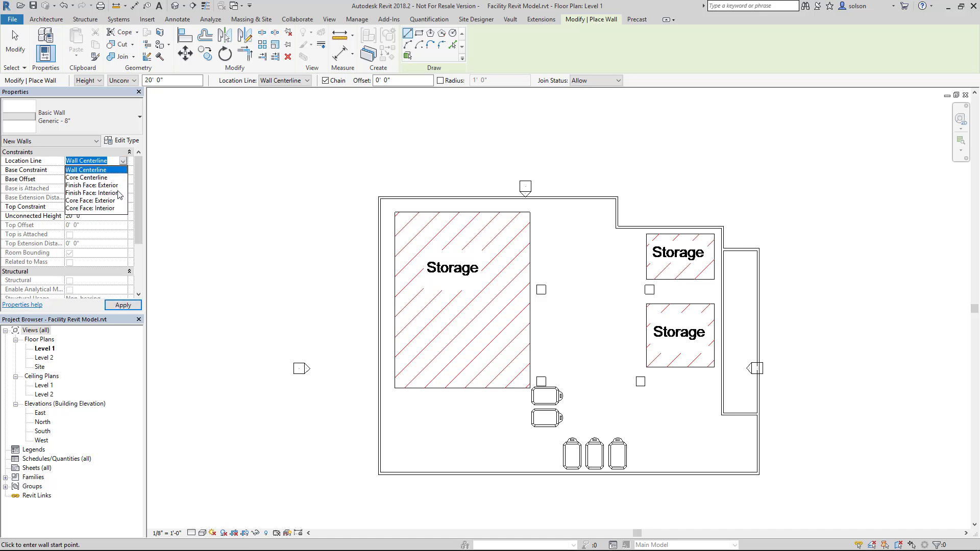
left_click(102, 193)
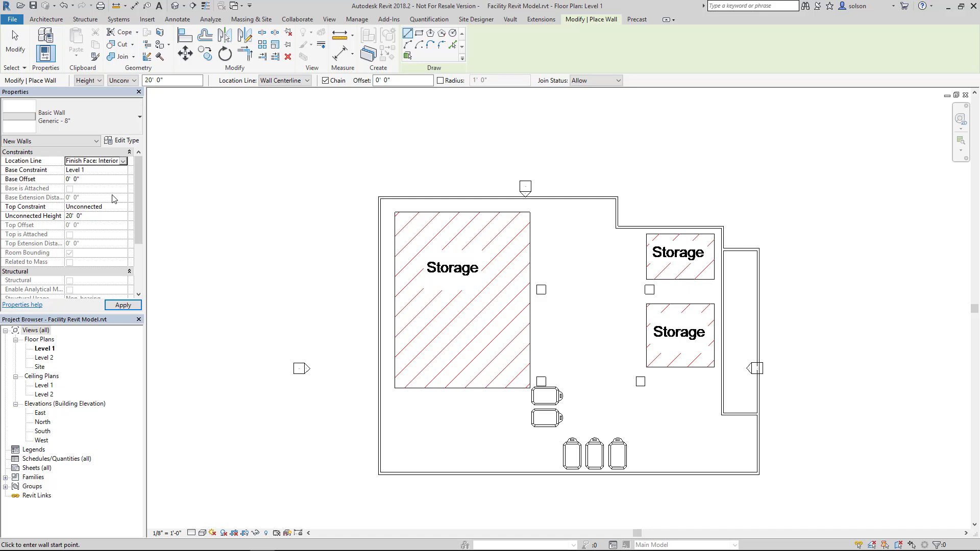
Step: Draw the west wall along the plan's inner wall line, from its northwest to its southwest corner, flipping its thickness outward
scroll(367, 204, "down", 1)
scroll(387, 199, "up", 1)
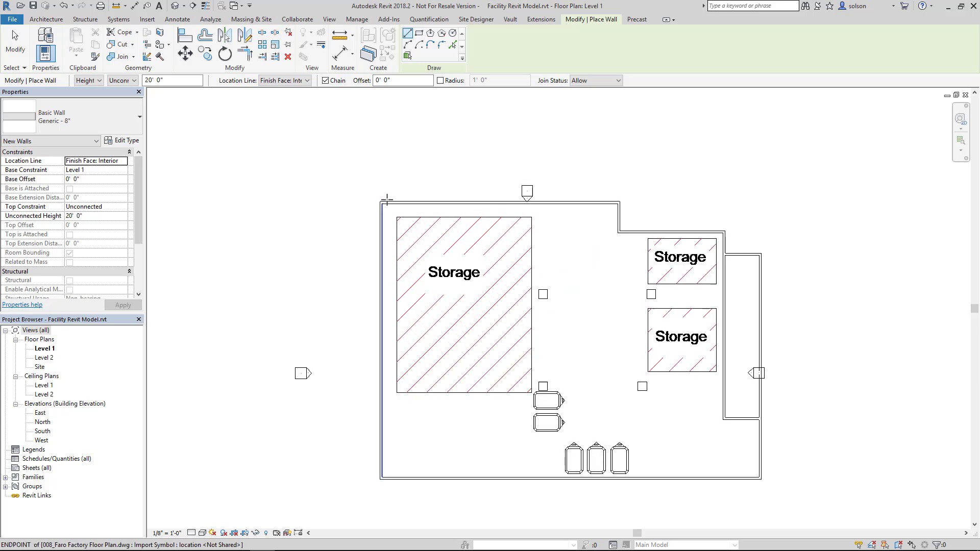
scroll(387, 199, "up", 4)
left_click(368, 217)
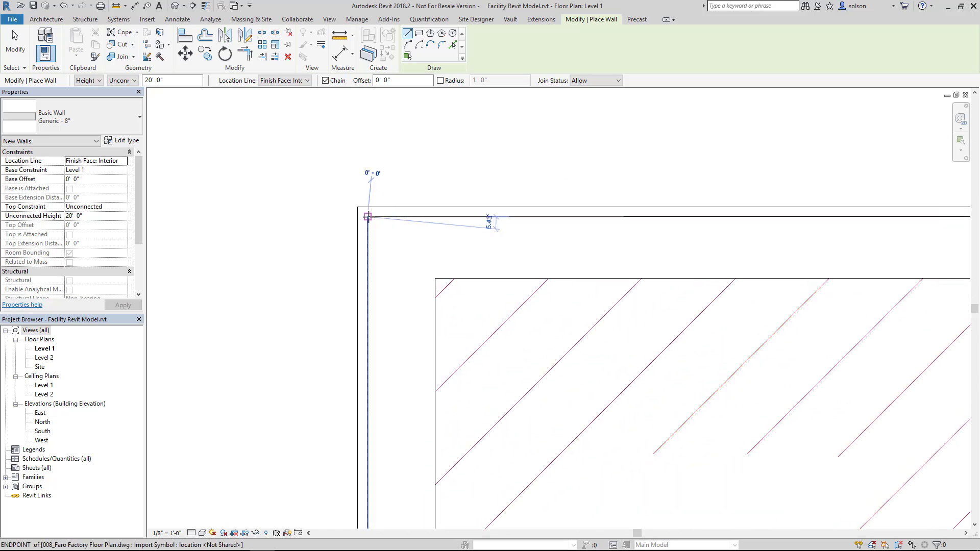
scroll(371, 258, "up", 3)
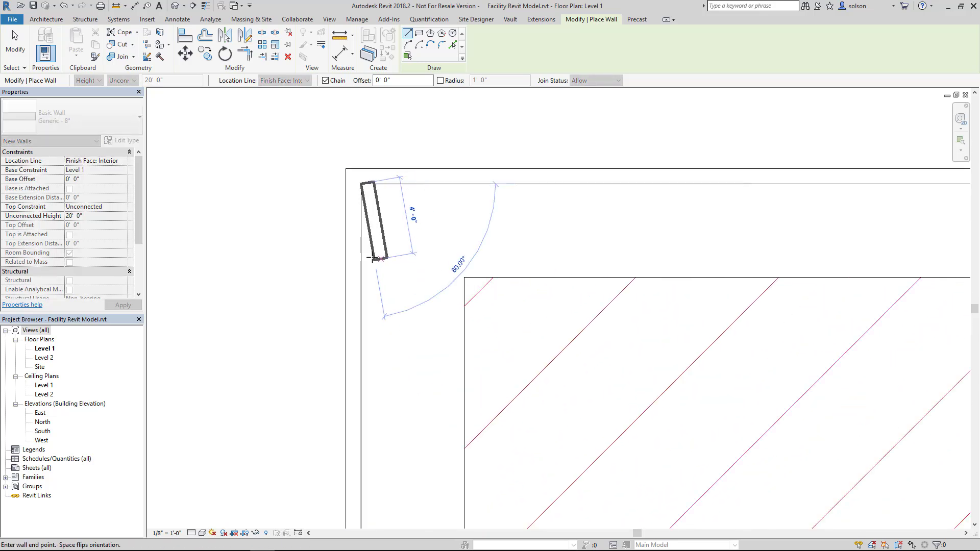
key("space")
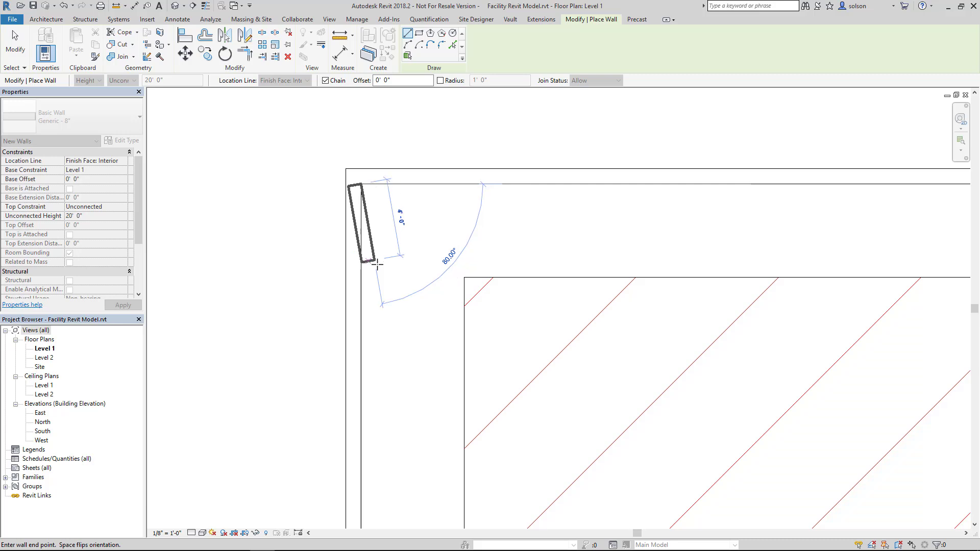
scroll(364, 281, "up", 3)
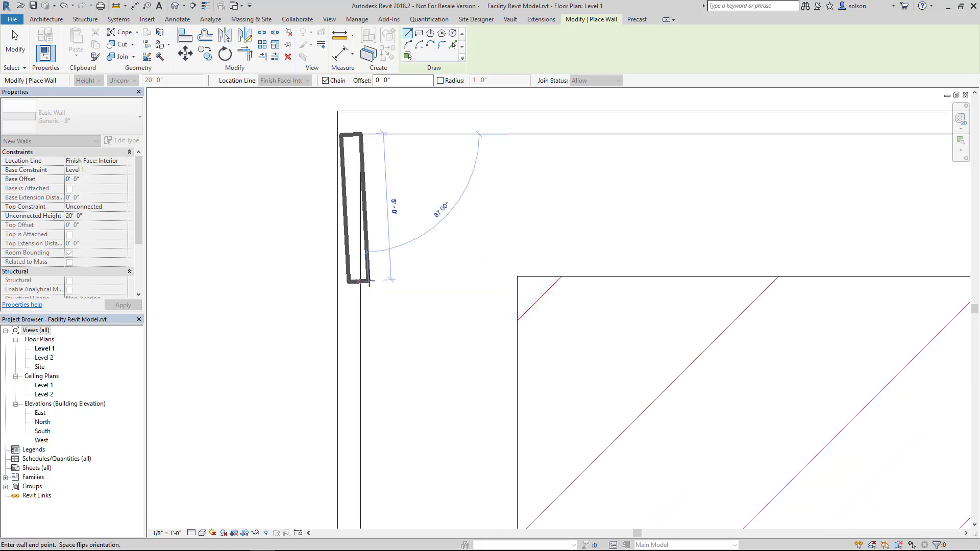
scroll(368, 281, "down", 5)
middle_click_drag(367, 324, 394, 350)
scroll(393, 350, "up", 3)
scroll(372, 323, "down", 5)
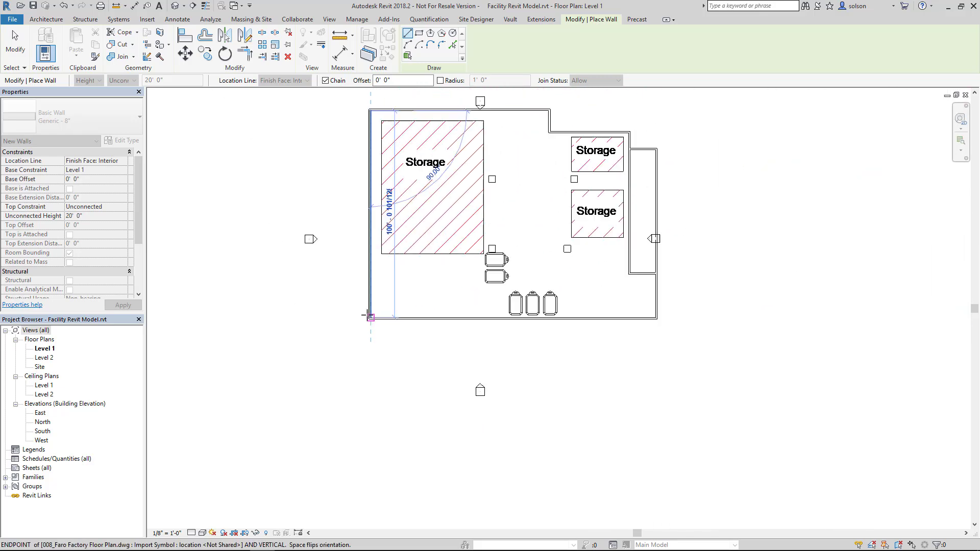
scroll(373, 313, "up", 4)
scroll(367, 316, "up", 4)
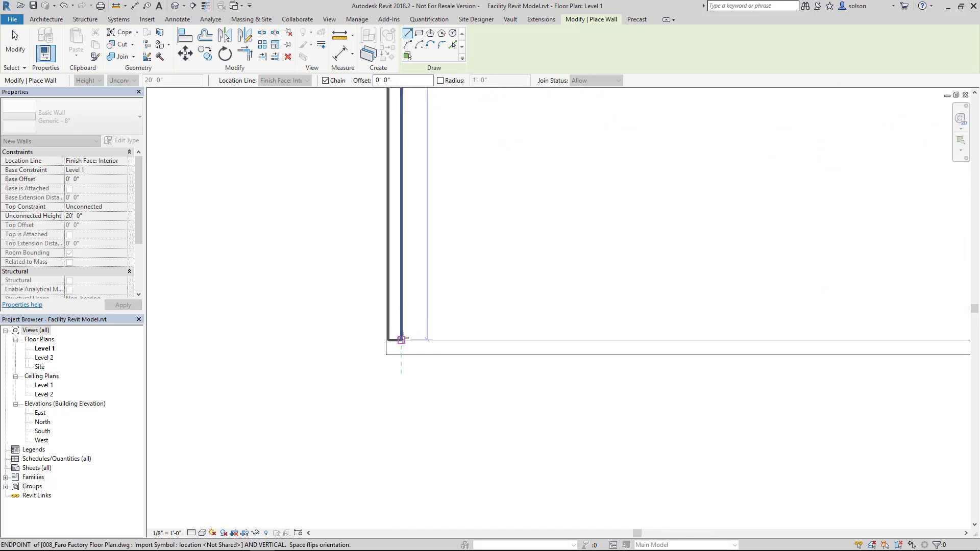
left_click(402, 340)
Step: Continue the wall chain along the plan's south inner wall line to the southeast inner corner
middle_click_drag(603, 340, 269, 279)
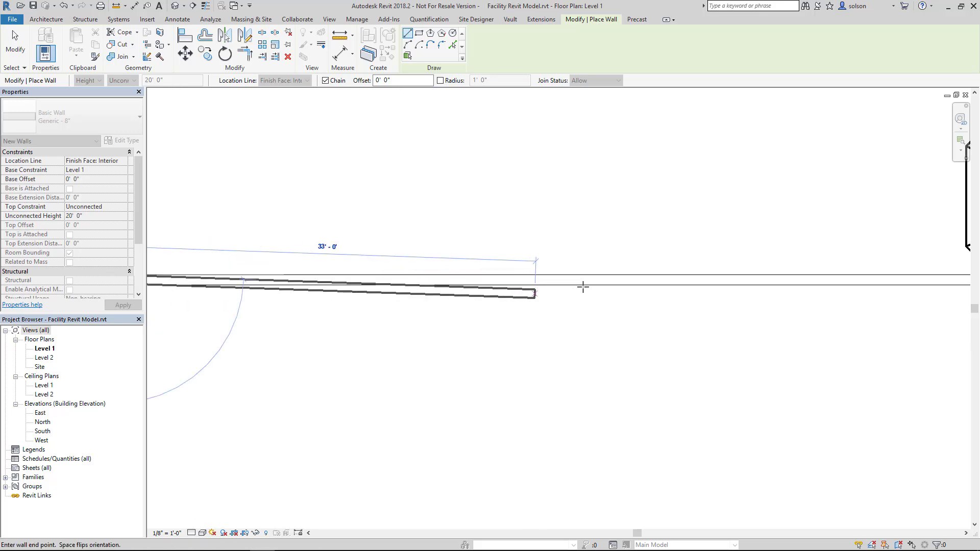
middle_click_drag(584, 287, 315, 354)
scroll(743, 339, "down", 1)
scroll(810, 351, "down", 1)
middle_click_drag(810, 350, 499, 361)
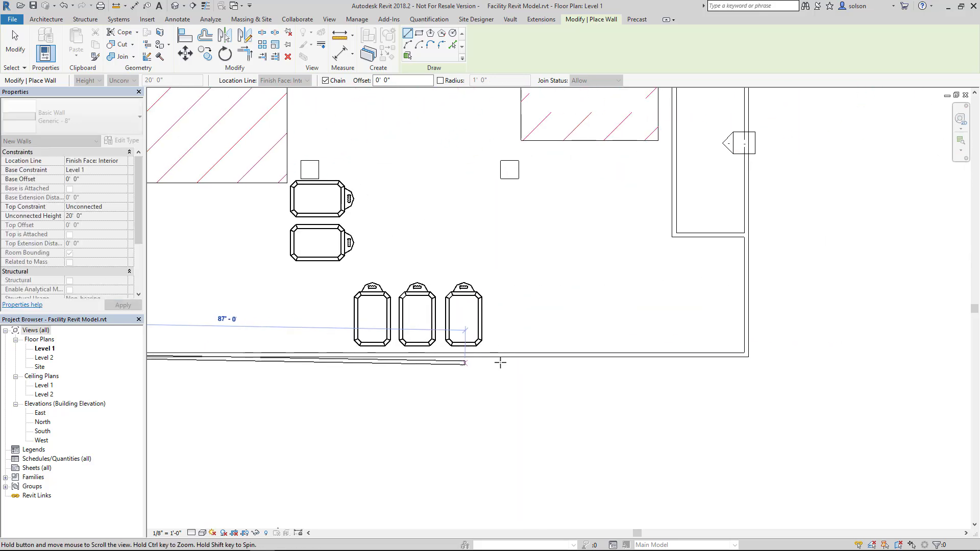
scroll(632, 380, "up", 3)
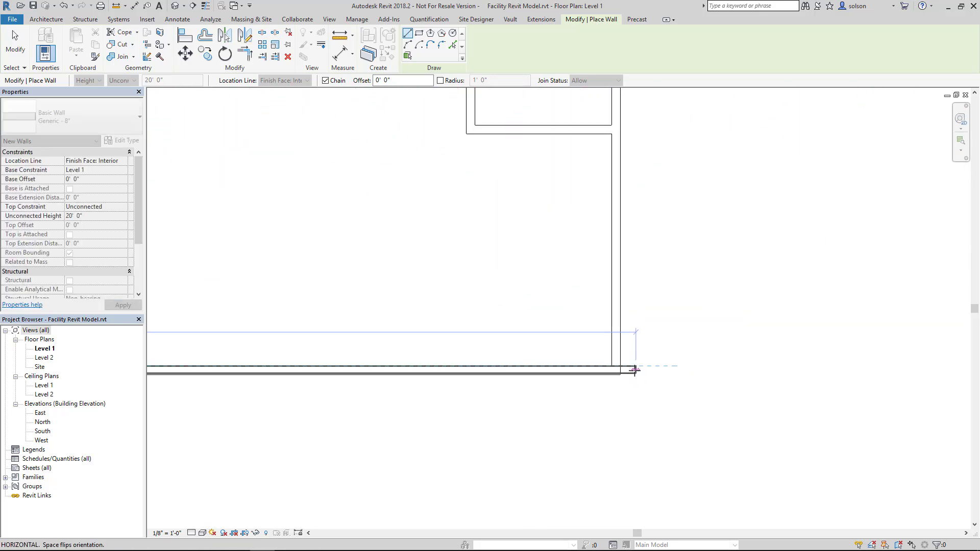
left_click(595, 365)
Step: Continue the wall chain north along the east inner wall line to the east room's northeast inner corner
middle_click_drag(712, 285, 630, 291)
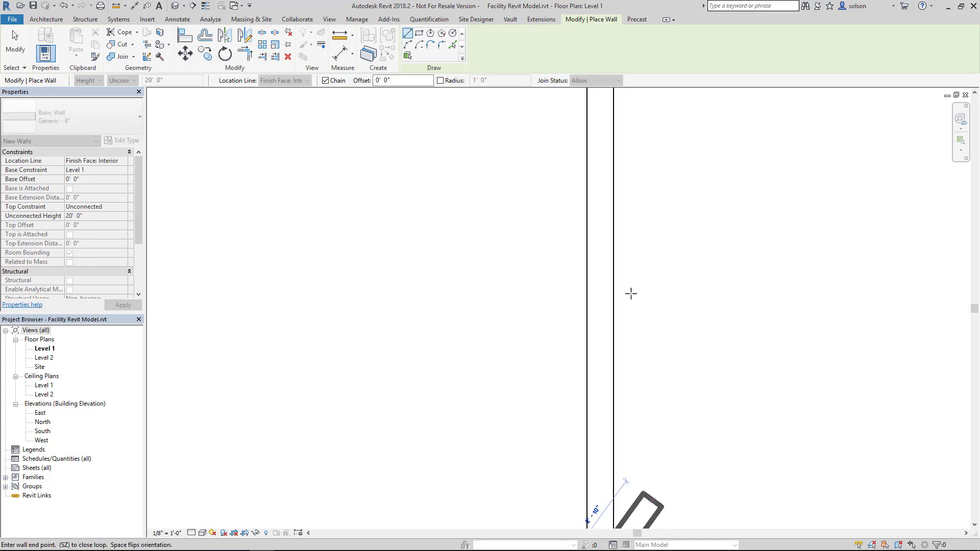
scroll(630, 291, "down", 2)
middle_click_drag(620, 346, 619, 549)
mouse_move(617, 324)
middle_mouse_down()
mouse_move(592, 549)
mouse_move(586, 339)
mouse_move(587, 460)
mouse_move(550, 204)
mouse_move(531, 205)
middle_mouse_up()
scroll(533, 225, "up", 1)
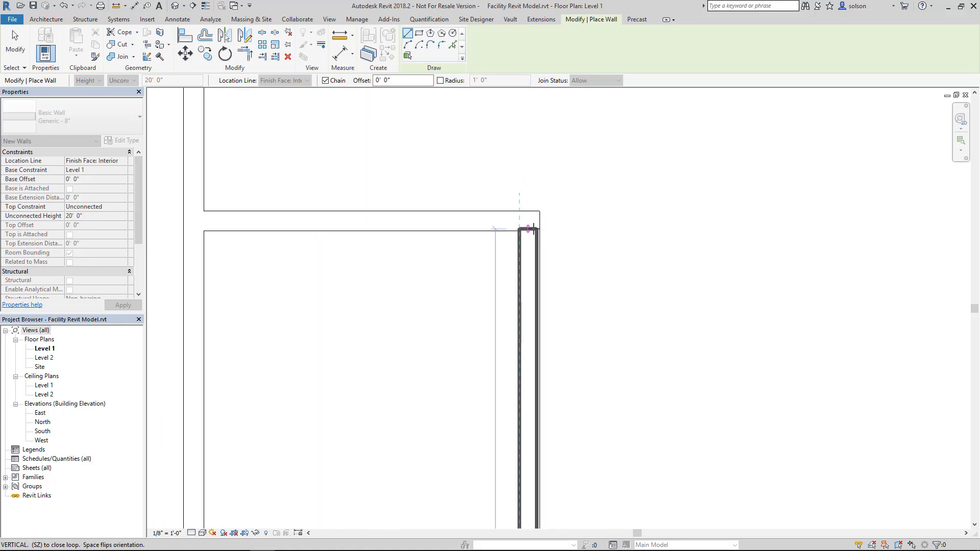
left_click(519, 230)
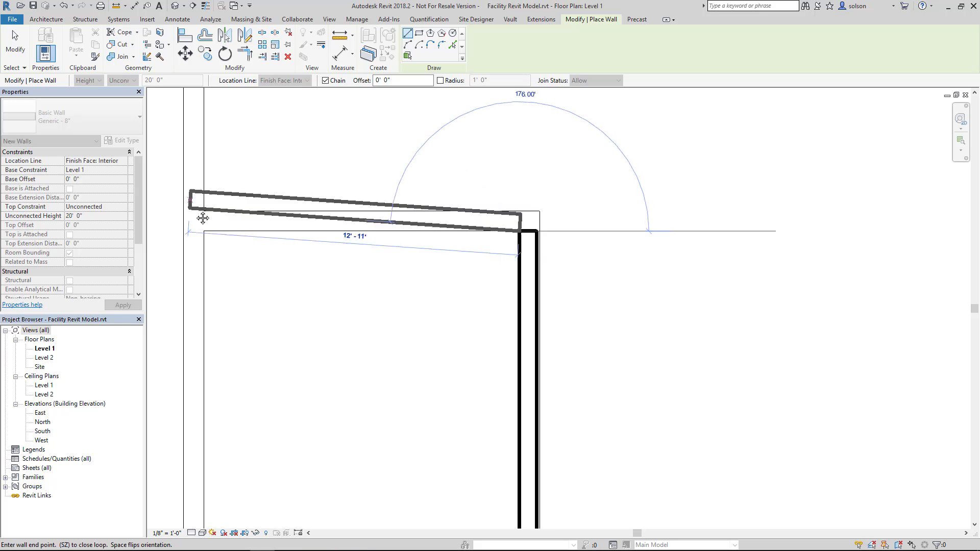
Step: Continue the chain west about 13' across the east room's north side and north to the next inner corner
middle_click_drag(201, 217, 350, 271)
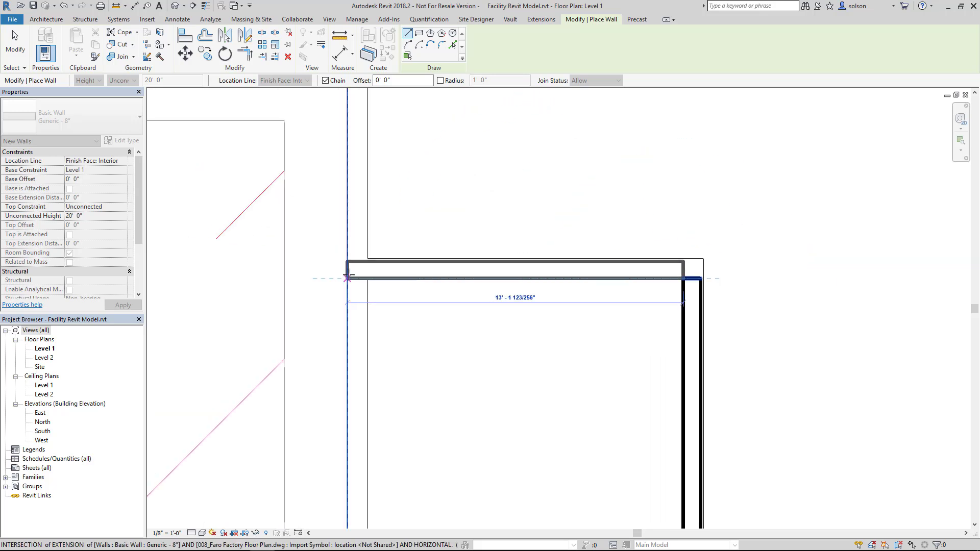
left_click(347, 279)
middle_click_drag(337, 196, 354, 247)
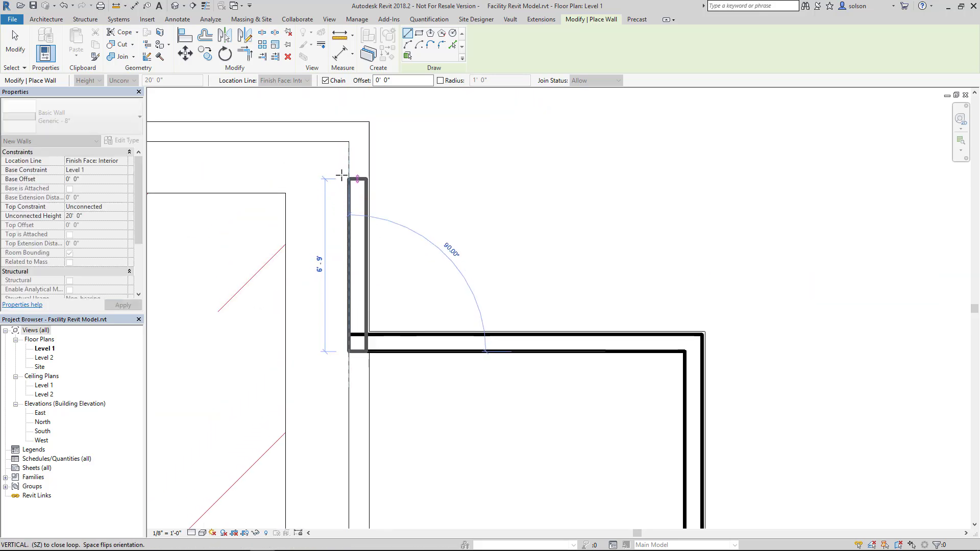
left_click(343, 142)
Step: Continue the chain west above the small storage area and north up the step to the north wall's inner corner
middle_click_drag(394, 166, 728, 289)
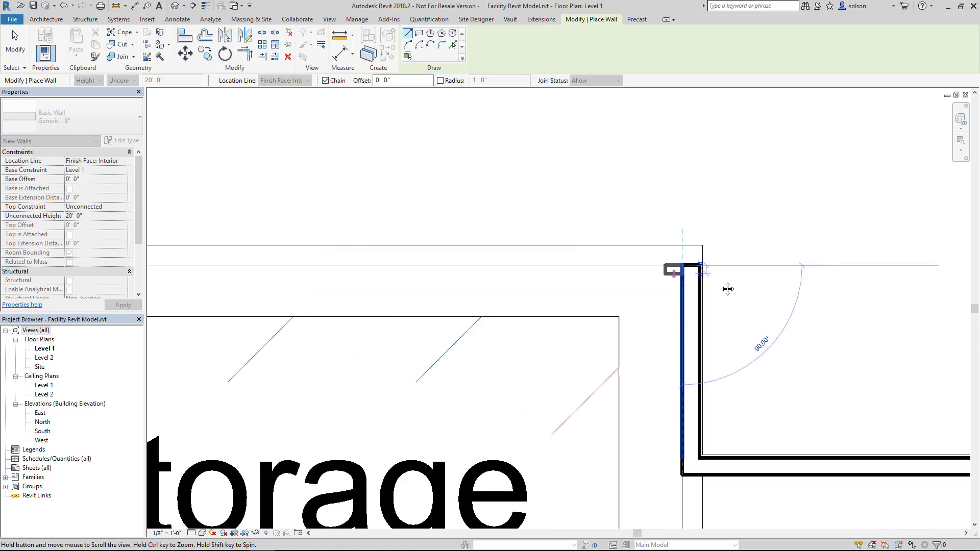
scroll(646, 273, "down", 4)
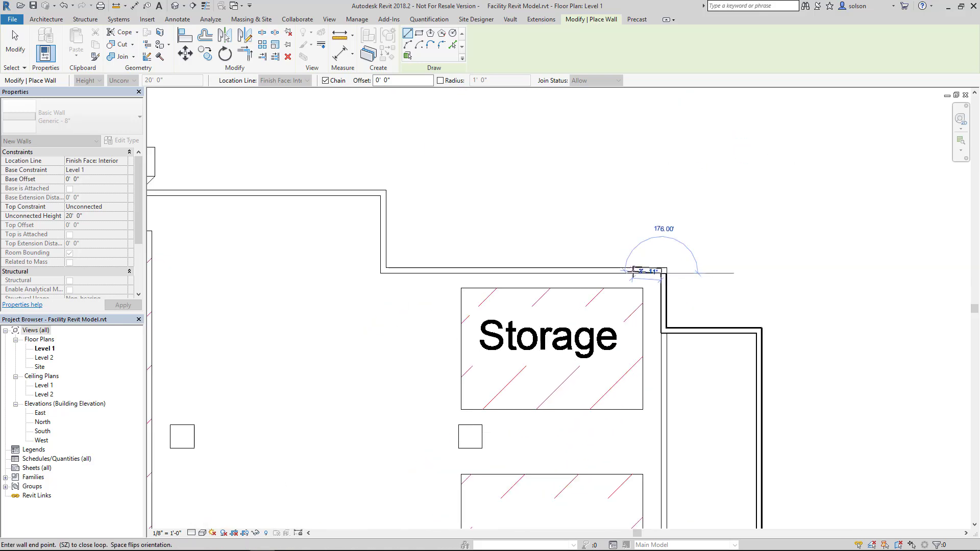
scroll(497, 330, "up", 4)
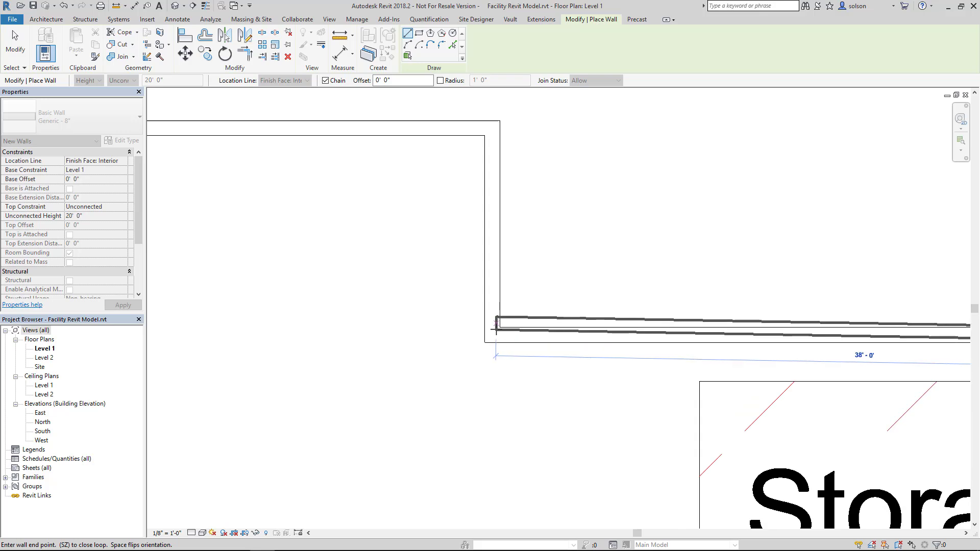
left_click(496, 329)
middle_click_drag(498, 227, 488, 321)
left_click(483, 216)
Step: Close the exterior wall loop along the north inner wall line at the northwest corner and end the chain
middle_click_drag(482, 215, 684, 313)
scroll(744, 323, "down", 2)
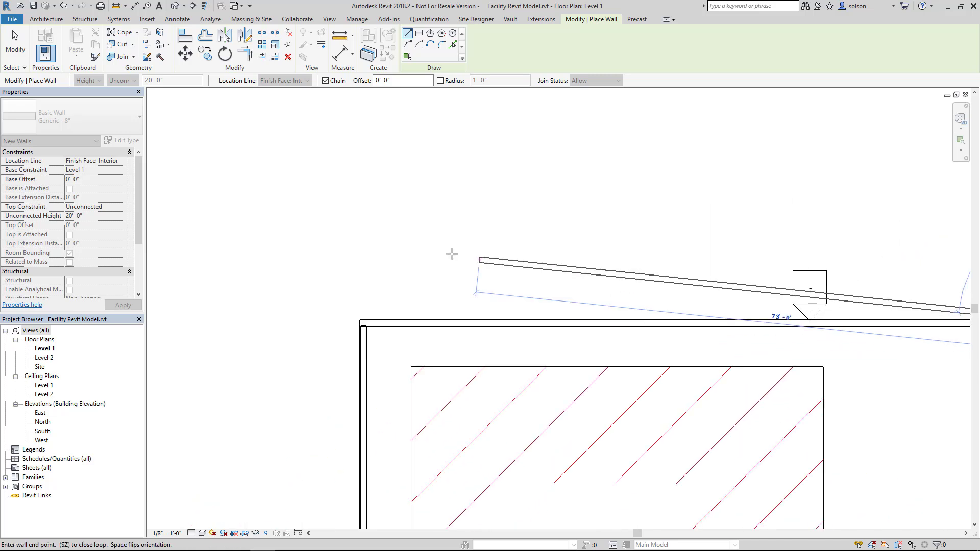
scroll(490, 364, "up", 5)
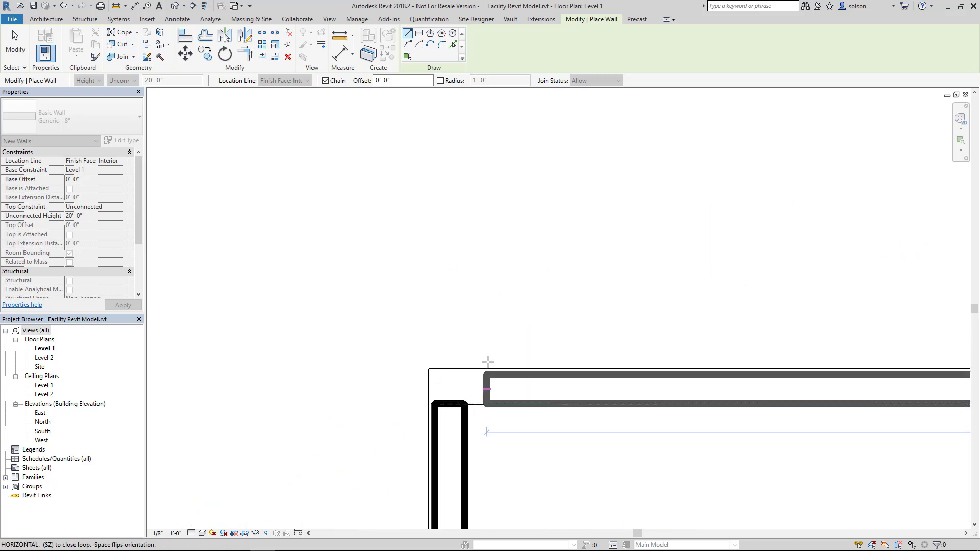
scroll(489, 362, "up", 2)
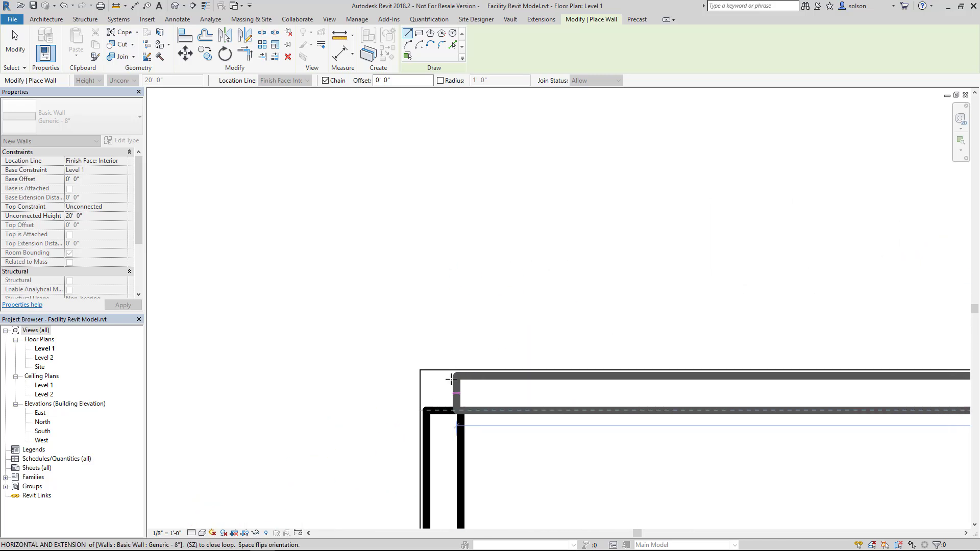
left_click(428, 411)
key("Escape")
key("Escape")
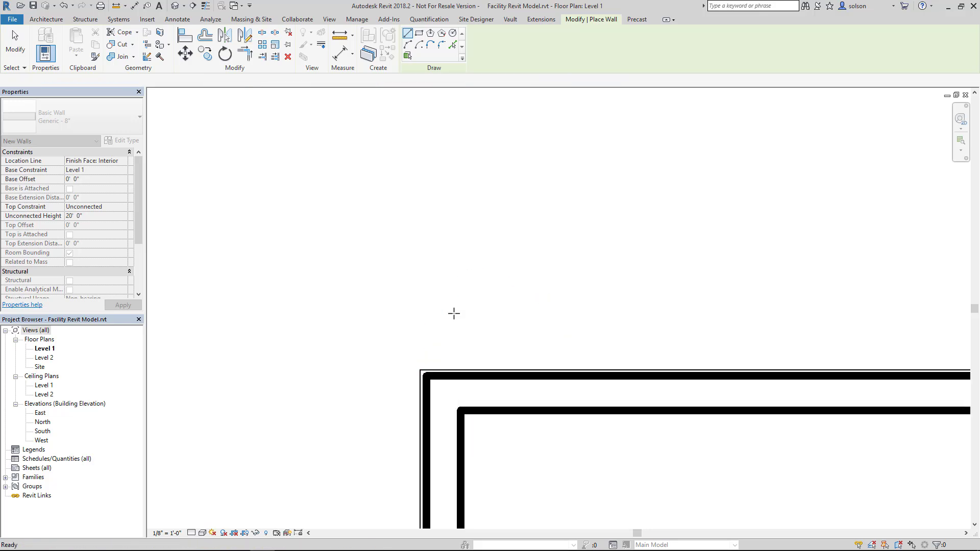
Step: Inspect the traced walls around the northern step and the east room against the linked plan lines
scroll(465, 313, "down", 3)
middle_click_drag(464, 313, 585, 292)
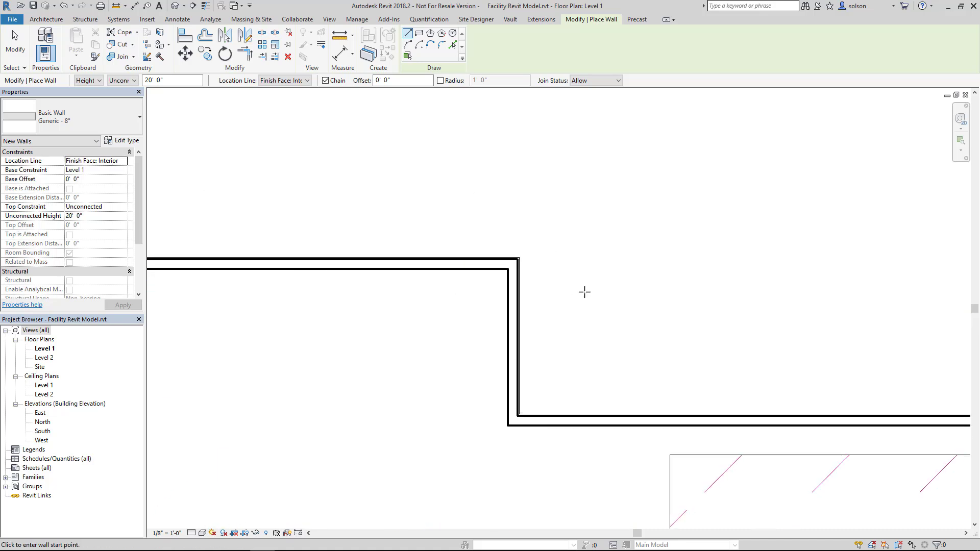
scroll(523, 357, "up", 3)
scroll(527, 355, "down", 5)
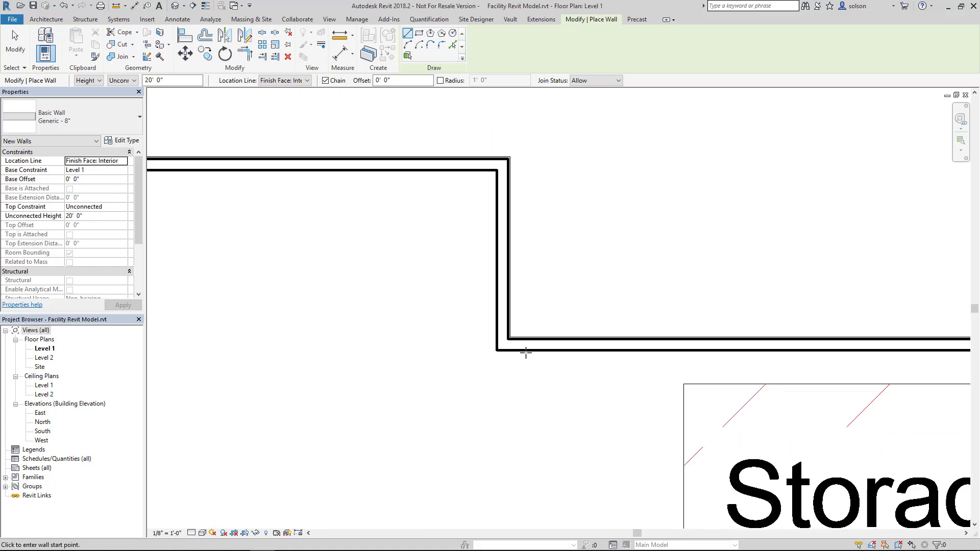
middle_click_drag(558, 372, 562, 321)
scroll(771, 420, "down", 3)
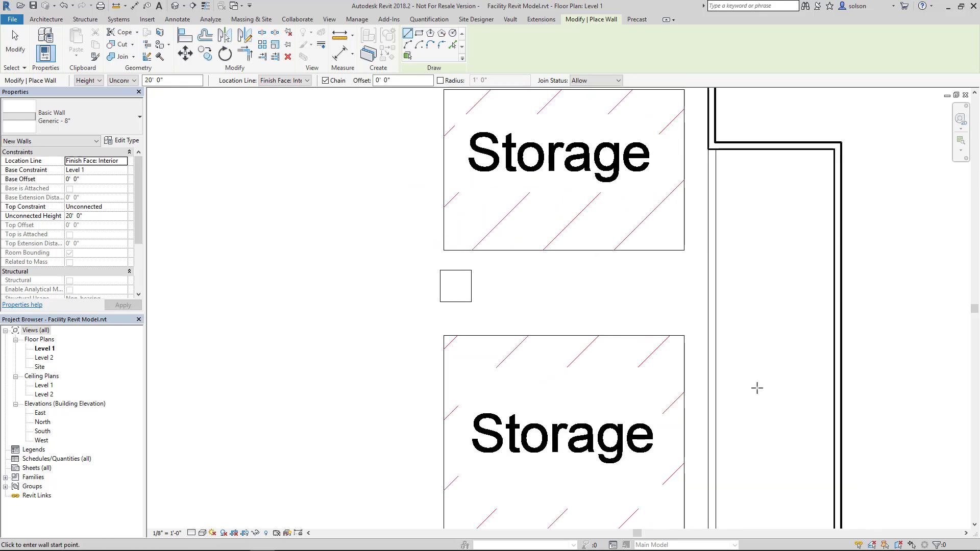
scroll(763, 354, "up", 2)
scroll(743, 410, "up", 2)
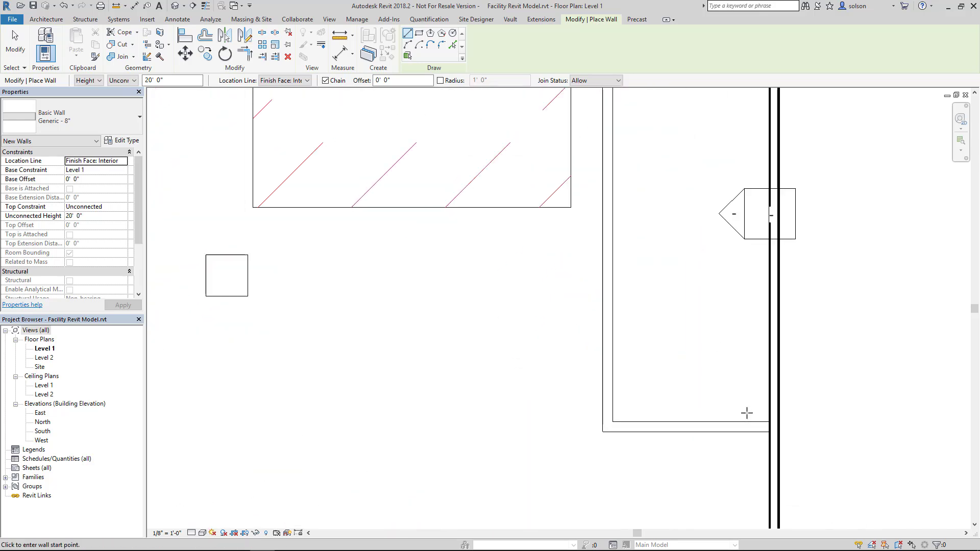
Step: Draw the east room's south partition from the east wall west to the plan's outer corner, flipping its thickness into the room
left_click(46, 19)
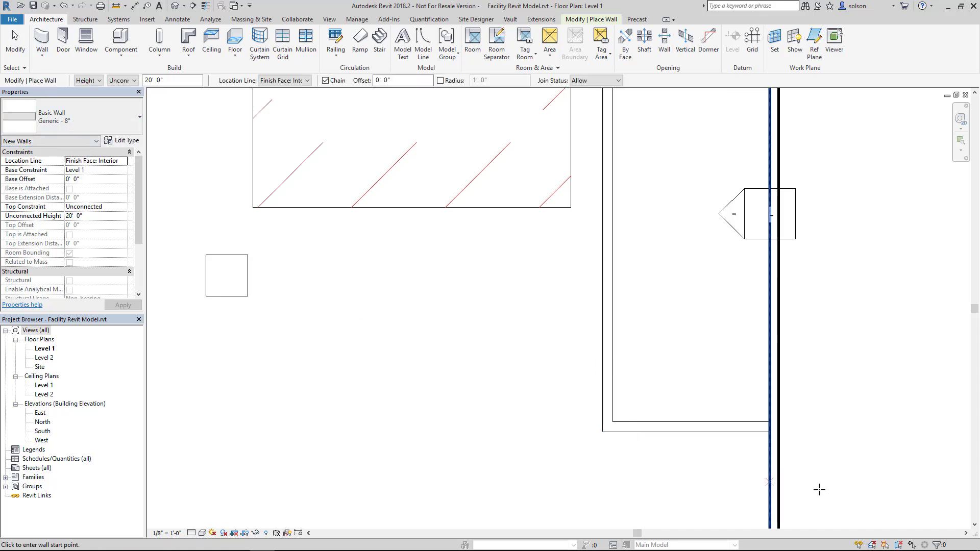
scroll(819, 468, "up", 3)
left_click(731, 404)
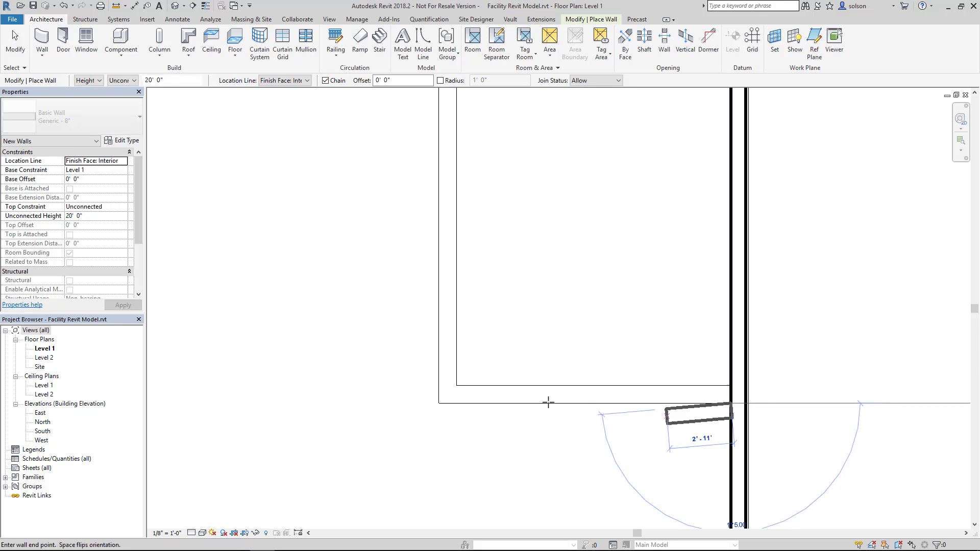
key("space")
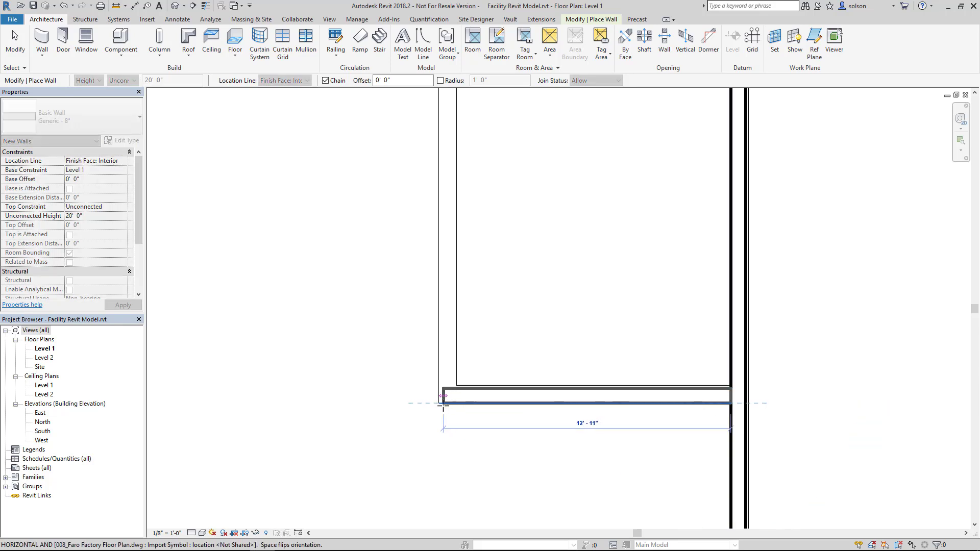
left_click(439, 404)
Step: Continue the partition north along the east room's west side to the room's north wall and end the chain
middle_click_drag(468, 354, 513, 526)
scroll(515, 513, "down", 1)
scroll(521, 438, "down", 1)
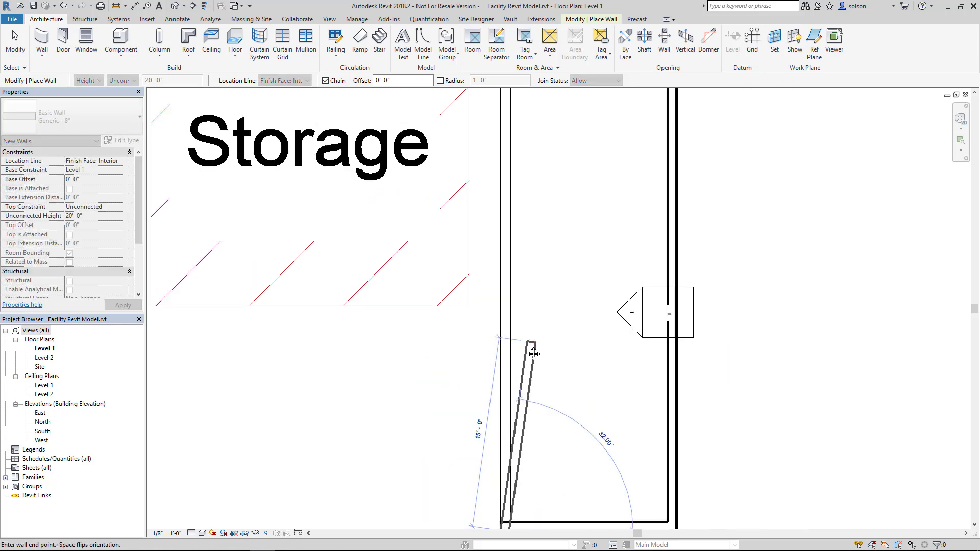
middle_click_drag(525, 439, 553, 335)
key("Escape")
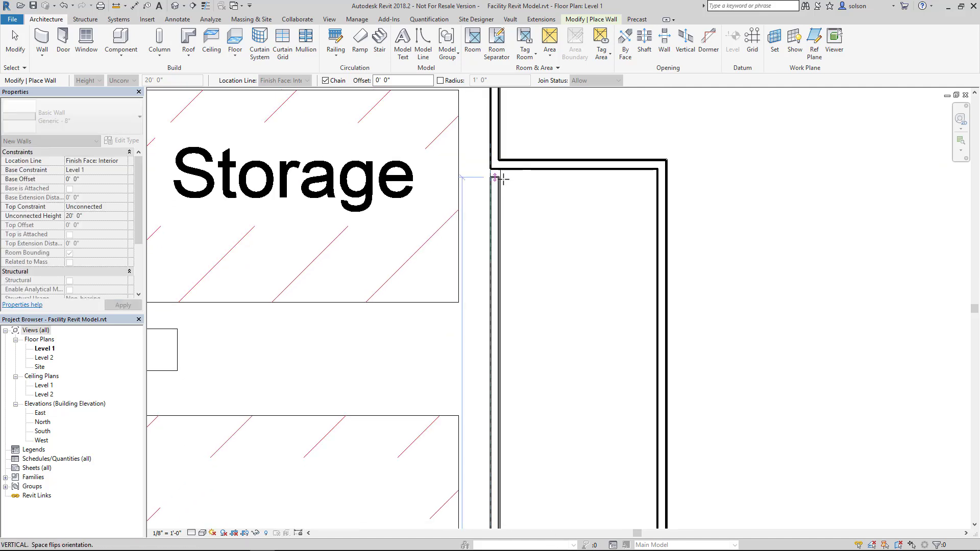
scroll(505, 204, "up", 1)
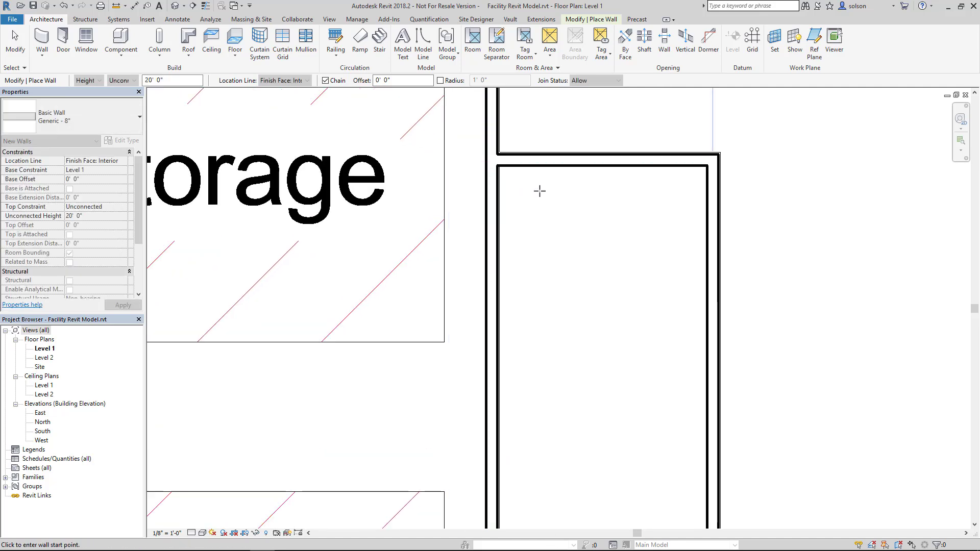
Step: Bring the whole floor plan into view and save the project
scroll(657, 216, "down", 4)
middle_click_drag(451, 260, 600, 261)
scroll(565, 259, "down", 2)
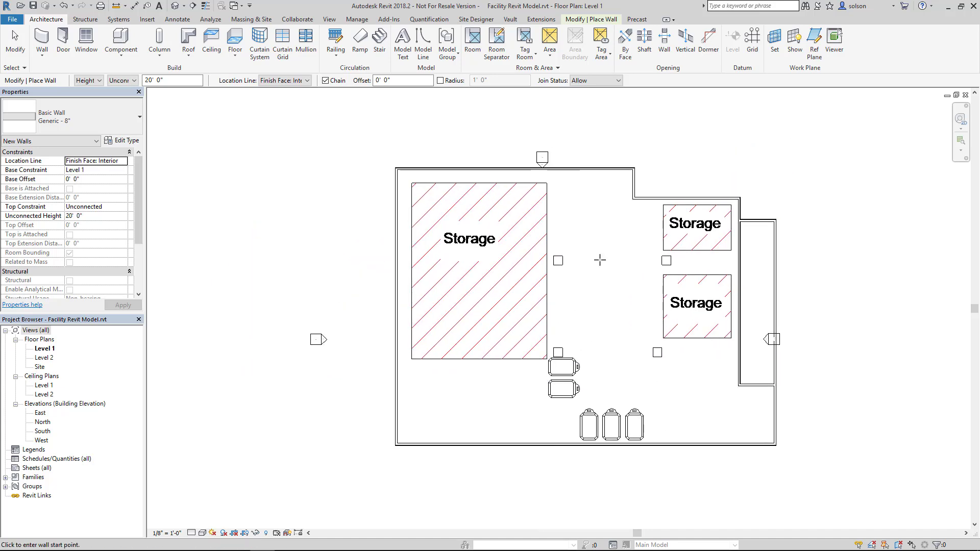
left_click(32, 6)
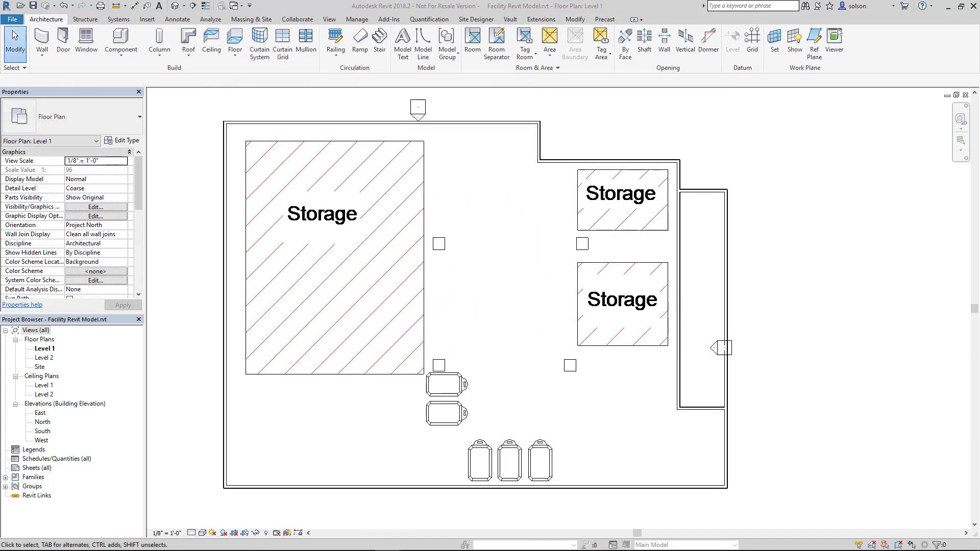
Step: Start an architectural column and set the Rectangular Column 24" x 24" type's depth and width to 3' 3"
left_click(160, 57)
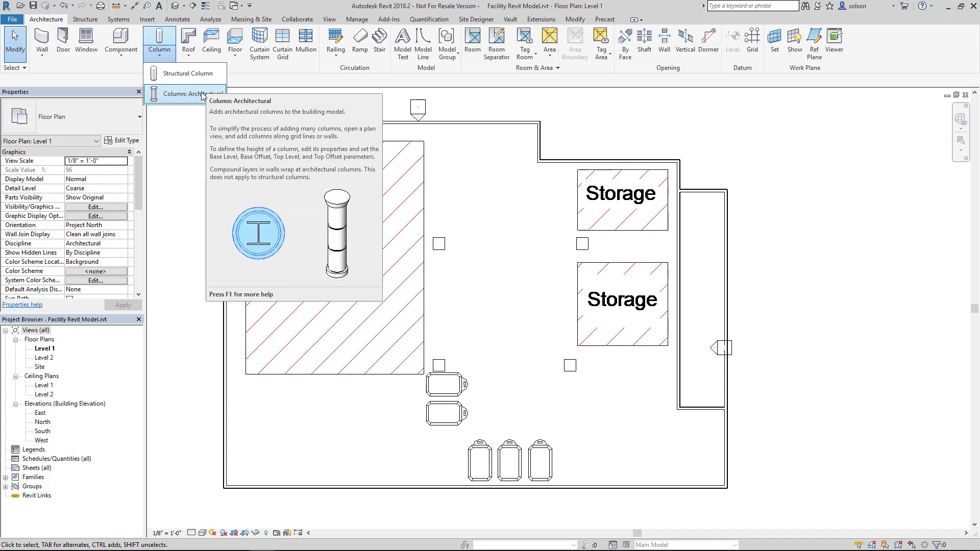
left_click(171, 98)
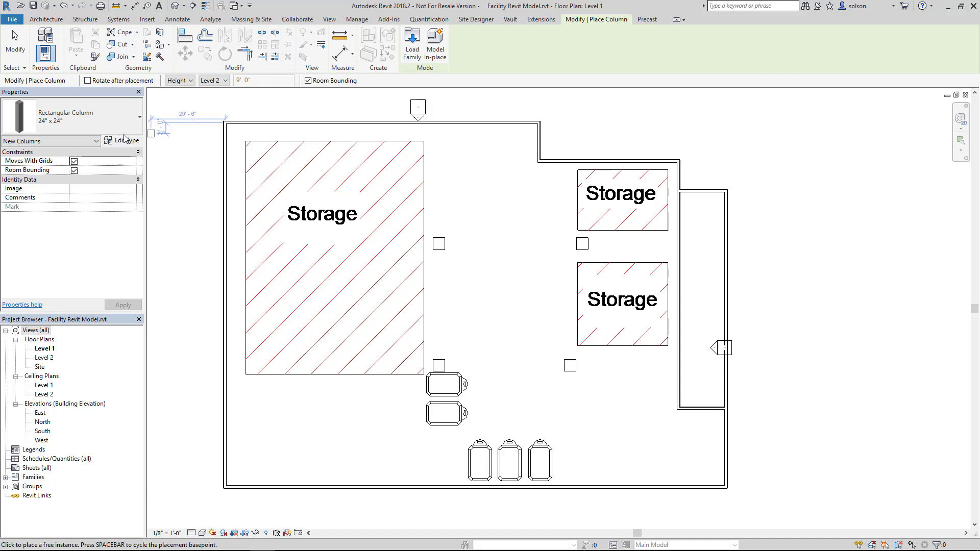
scroll(491, 199, "up", 2)
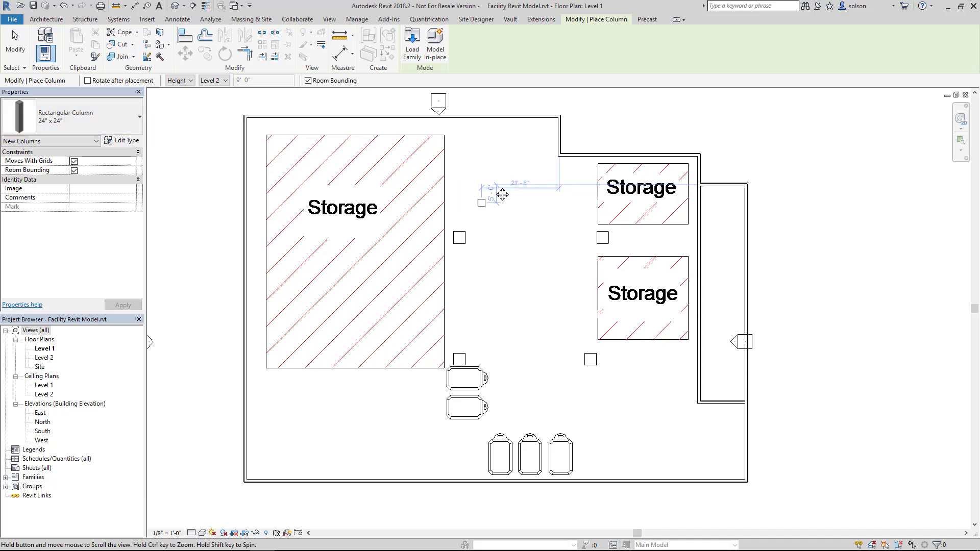
scroll(486, 222, "up", 5)
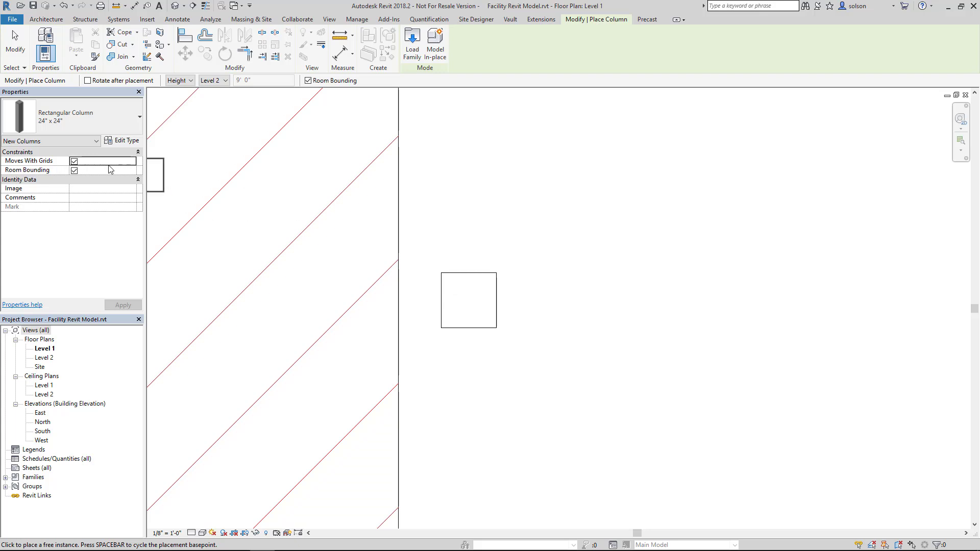
left_click(122, 140)
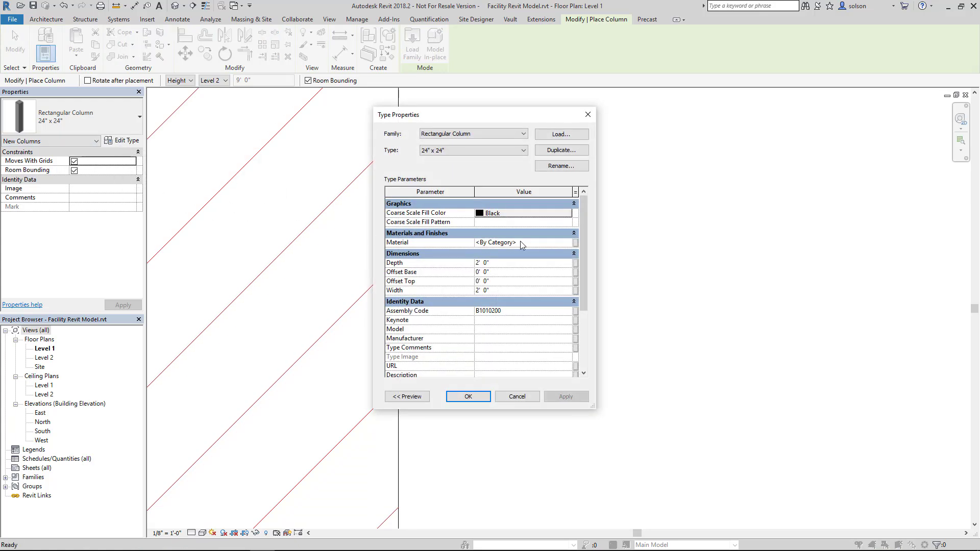
left_click(509, 264)
type("3")
left_click(492, 290)
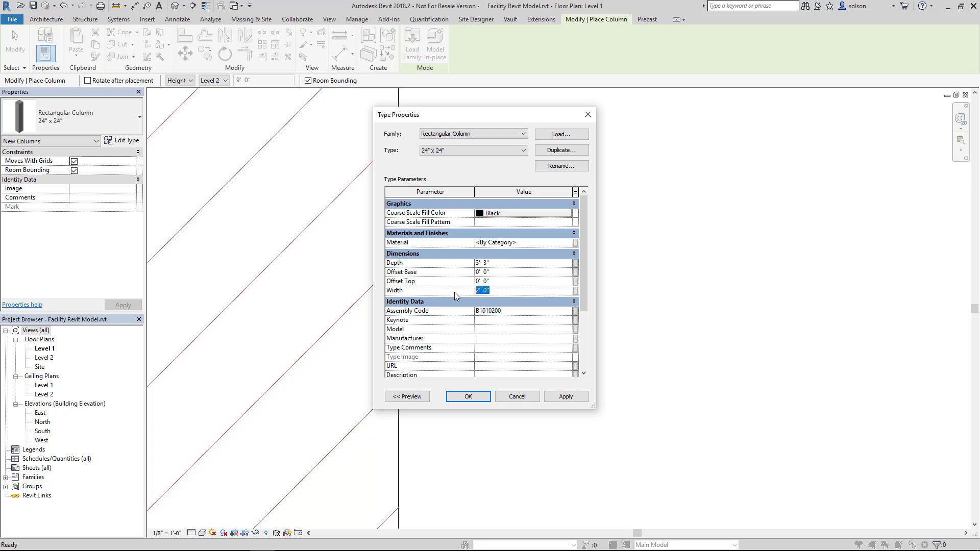
type("3' 3\"")
left_click(469, 397)
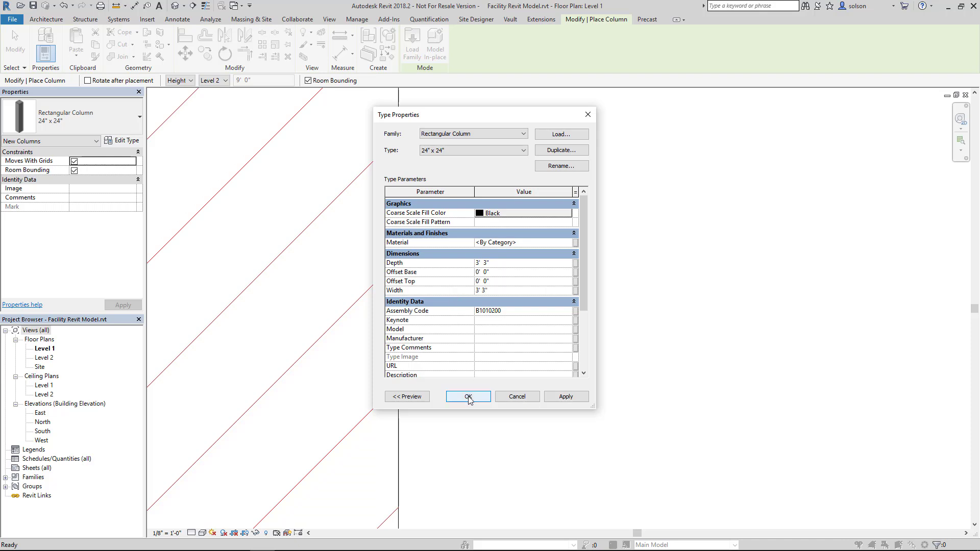
Step: Place a rectangular column on the northwestern column outline, just east of the large storage area
scroll(455, 313, "up", 2)
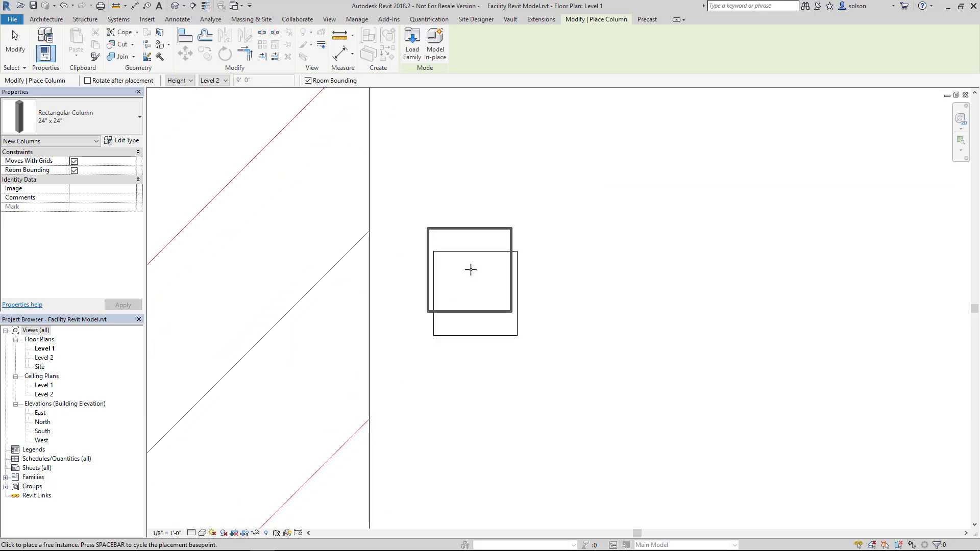
scroll(478, 293, "down", 1)
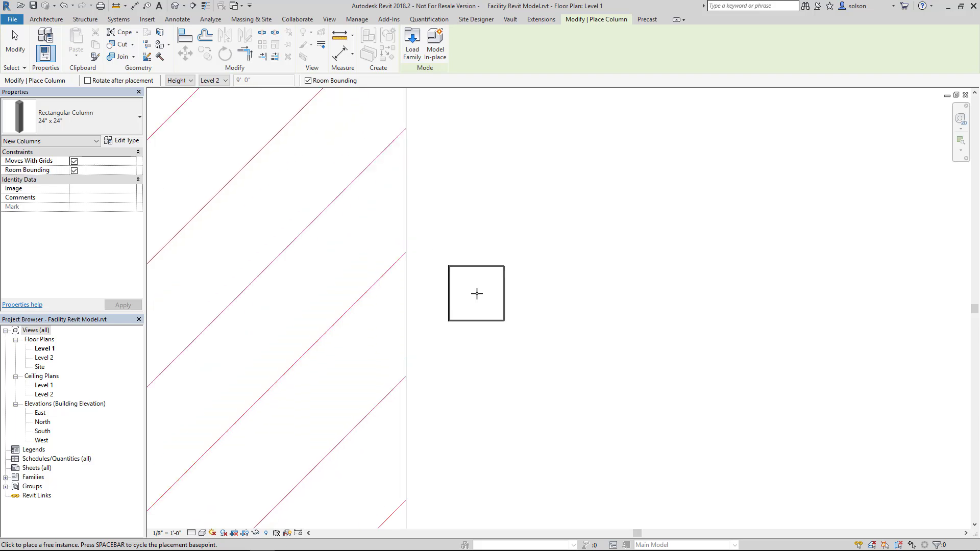
scroll(477, 293, "up", 3)
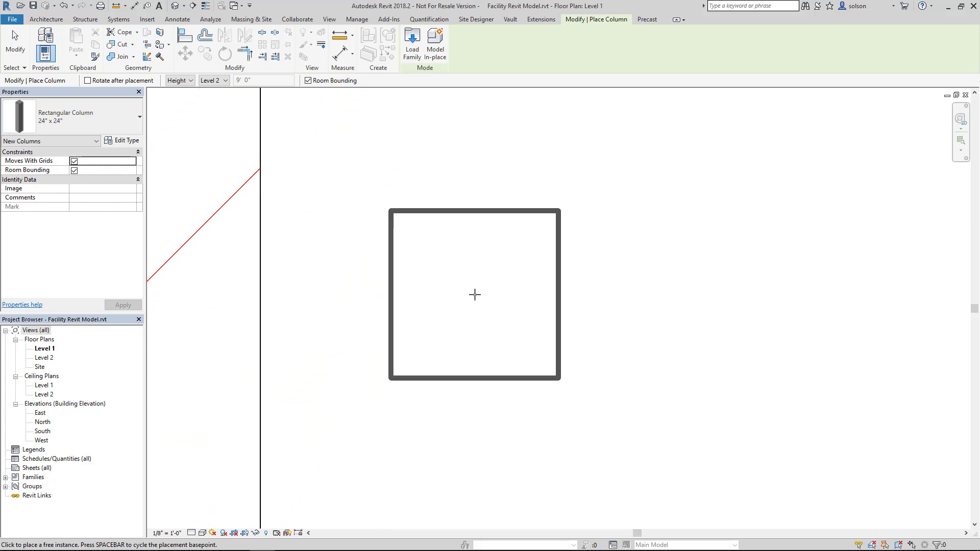
left_click(475, 294)
scroll(486, 281, "down", 8)
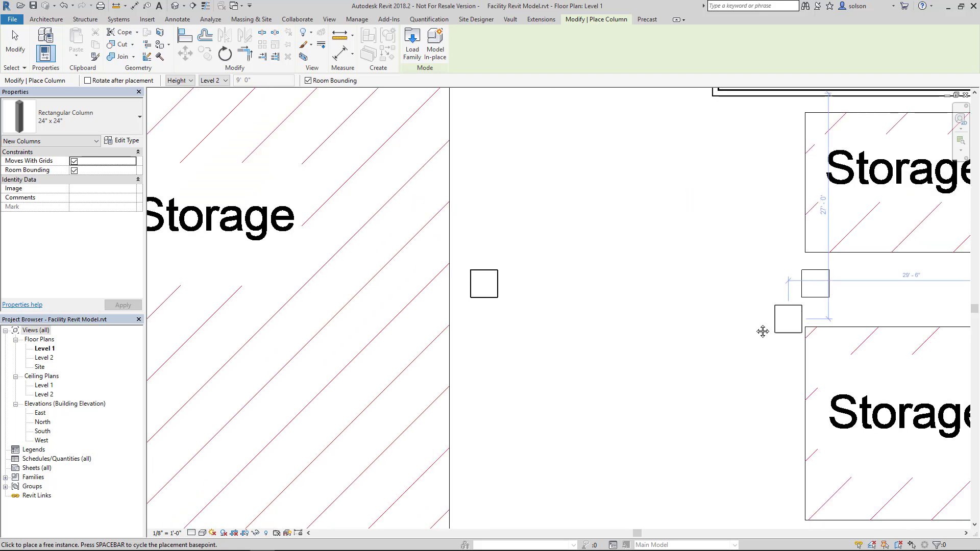
Step: Place rectangular columns on the northeastern and southeastern column outlines beside the two smaller storage areas
scroll(722, 306, "up", 1)
scroll(722, 307, "up", 2)
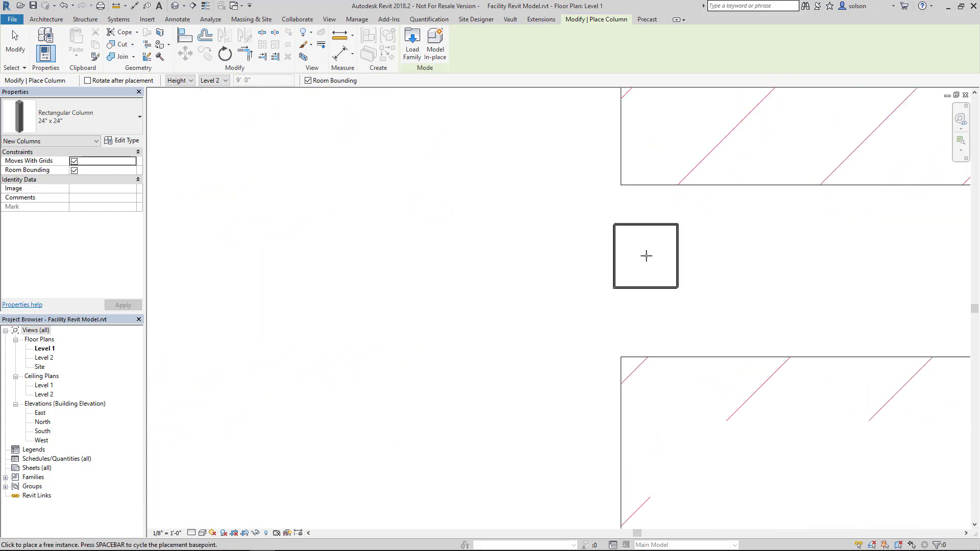
scroll(647, 261, "down", 4)
scroll(628, 351, "up", 1)
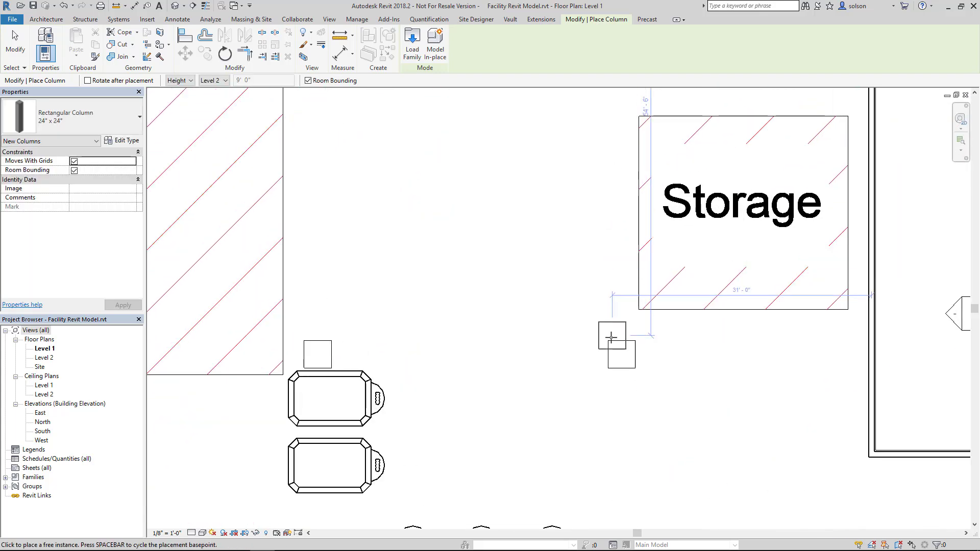
scroll(612, 337, "up", 2)
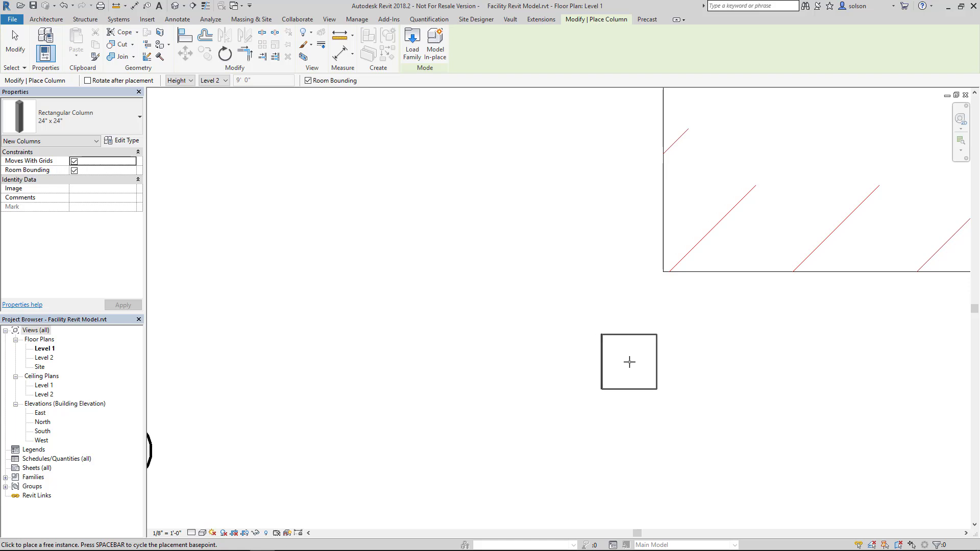
left_click(629, 362)
Step: Place a rectangular column on the southwestern column outline, near the large storage area's southeast corner, and finish placing columns
scroll(581, 324, "down", 3)
scroll(434, 309, "up", 3)
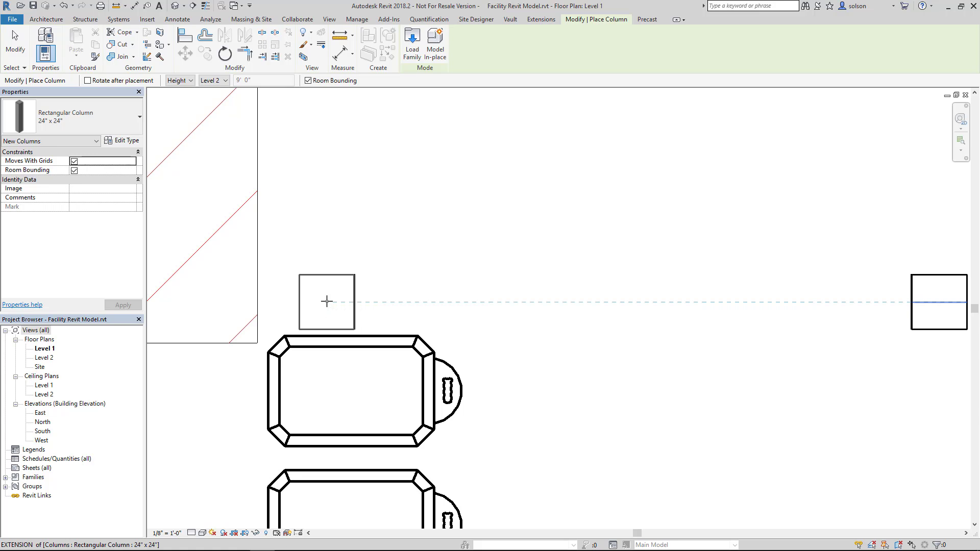
left_click(328, 300)
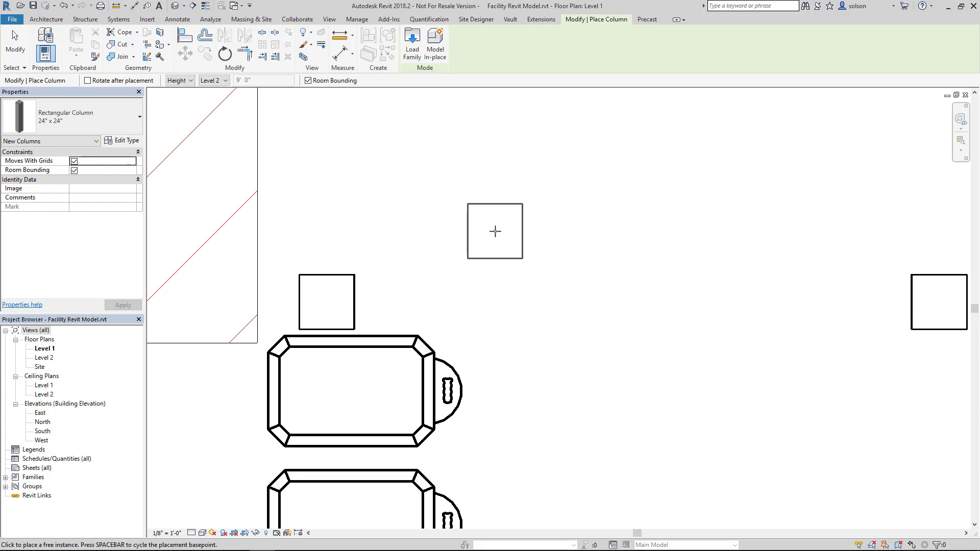
scroll(511, 225, "down", 5)
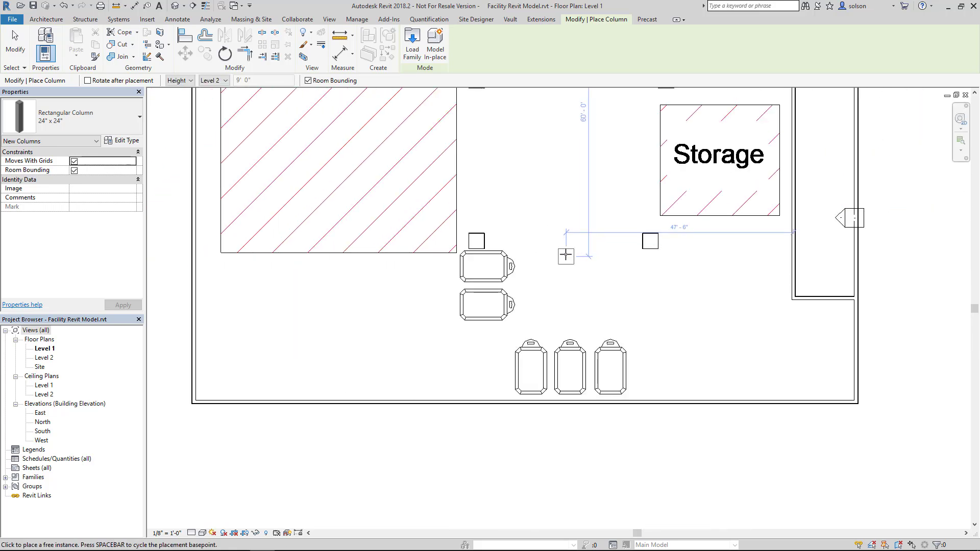
key("Escape")
Step: Select the southwestern column to check its base and top level constraints, and clear the selection
middle_click_drag(531, 226, 572, 256)
scroll(495, 274, "up", 2)
left_click(477, 275)
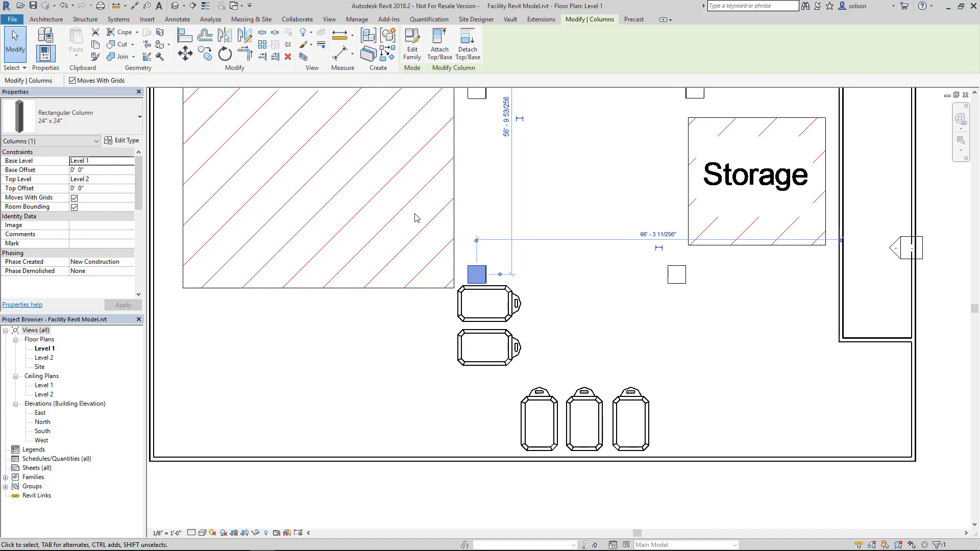
key("Escape")
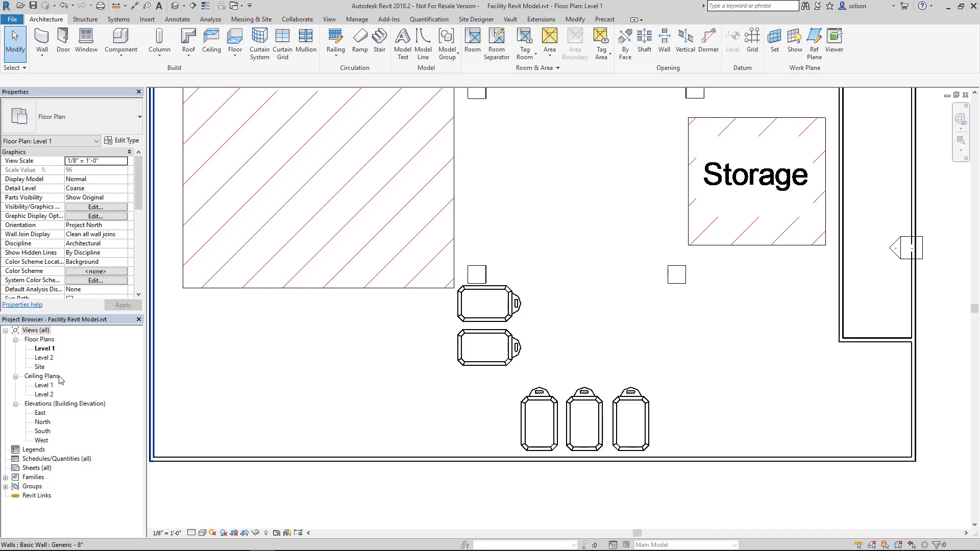
Step: Open the default 3D view and orbit the model toward the front to inspect the walls and four columns
left_click(175, 6)
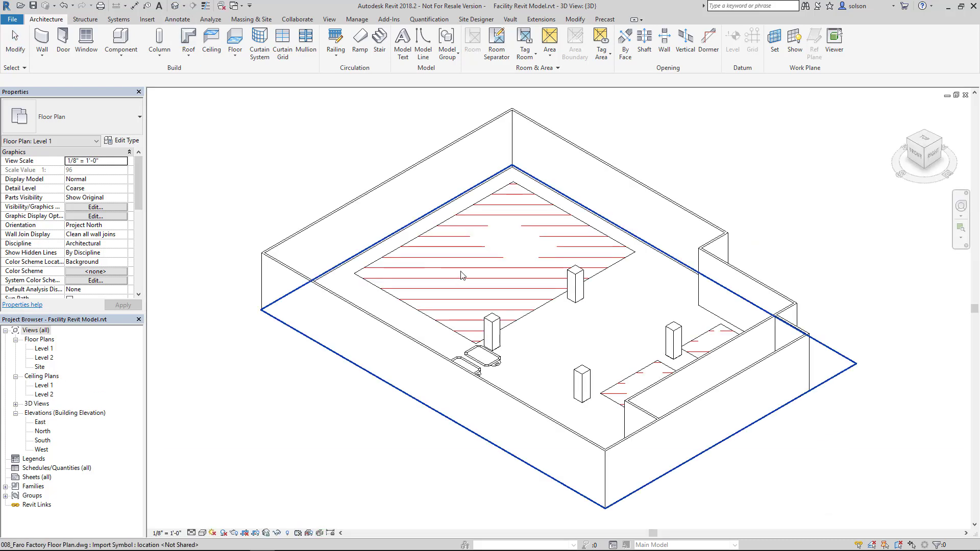
scroll(548, 343, "up", 2)
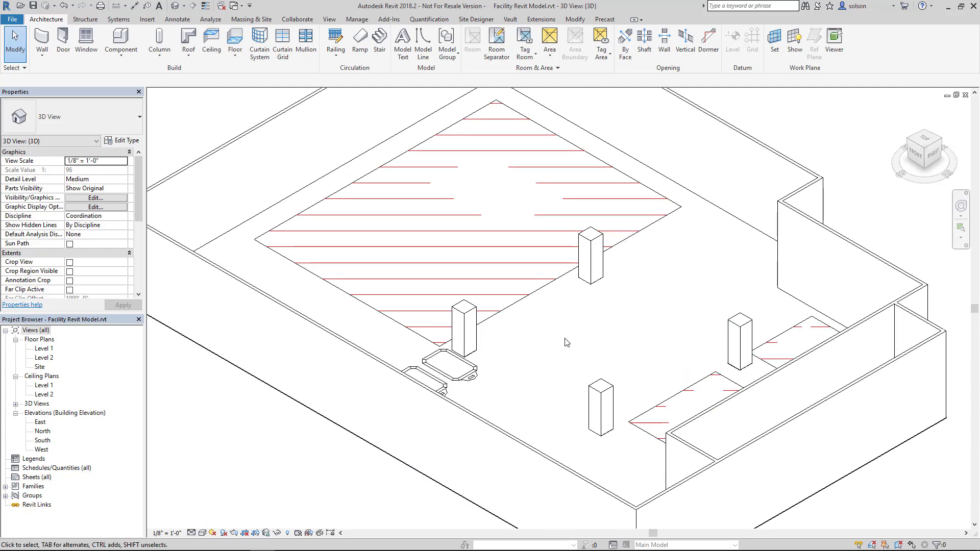
middle_click_drag(560, 346, 687, 335, "shift")
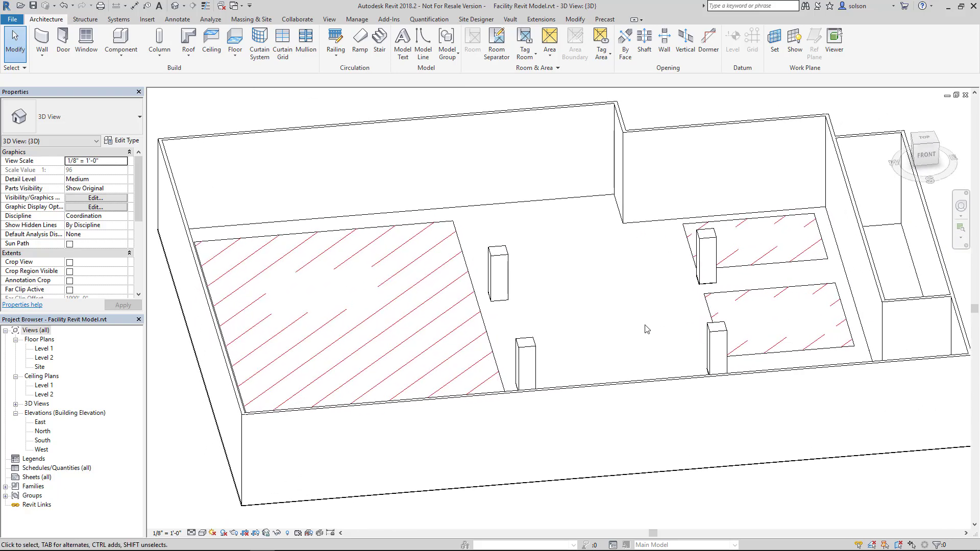